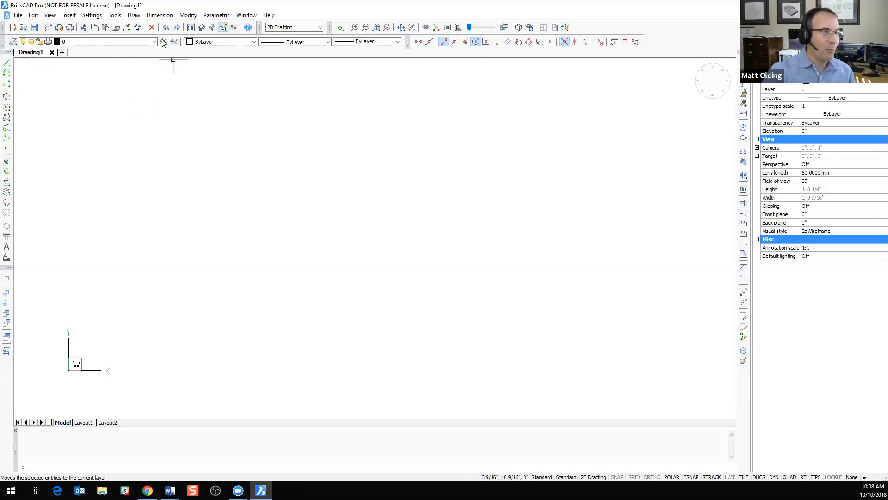
Set the model space background color to Black in the program settings
left_click(212, 28)
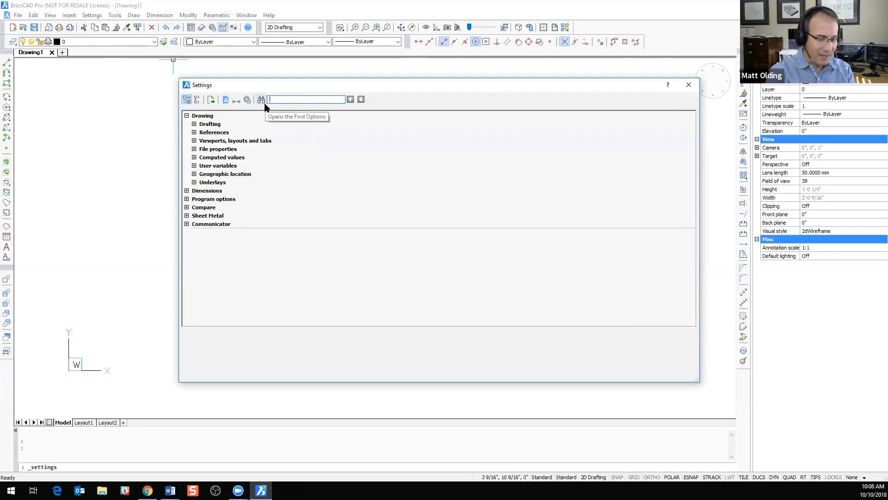
type("bk")
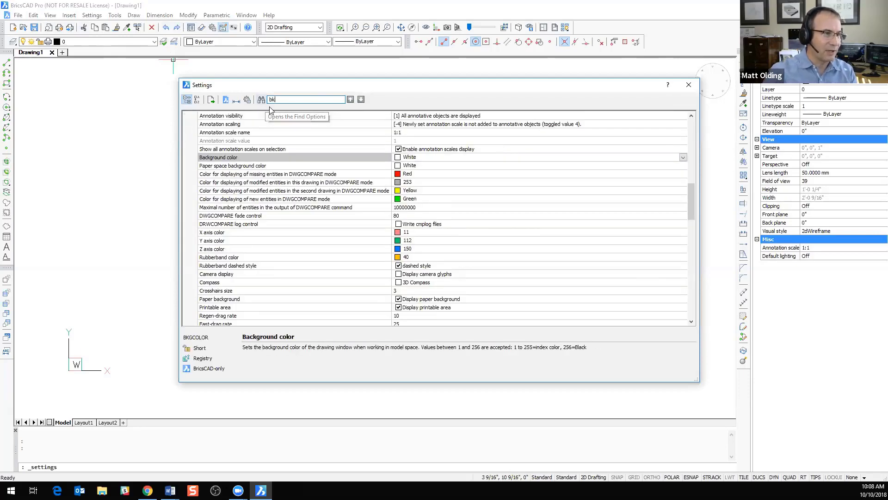
left_click(436, 158)
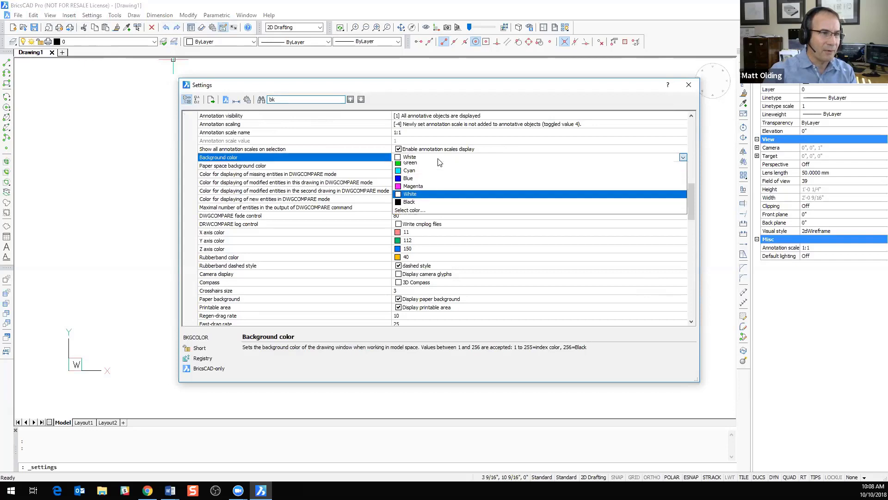
left_click(426, 219)
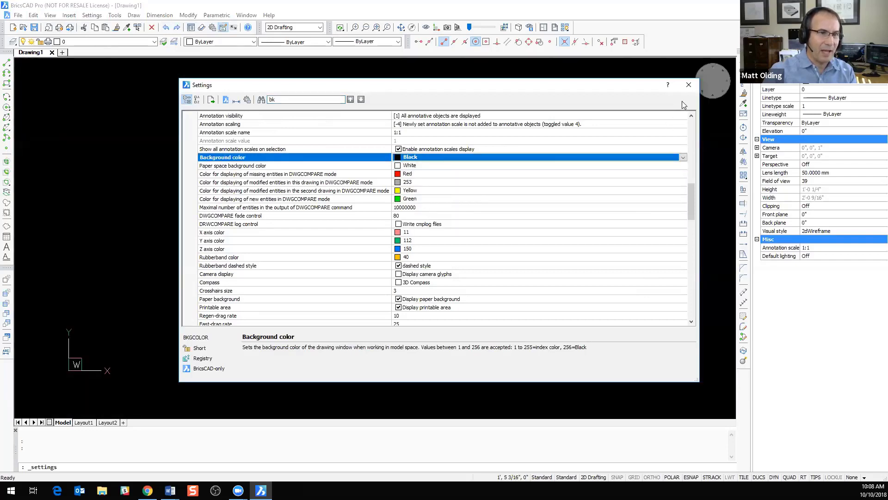
left_click(689, 85)
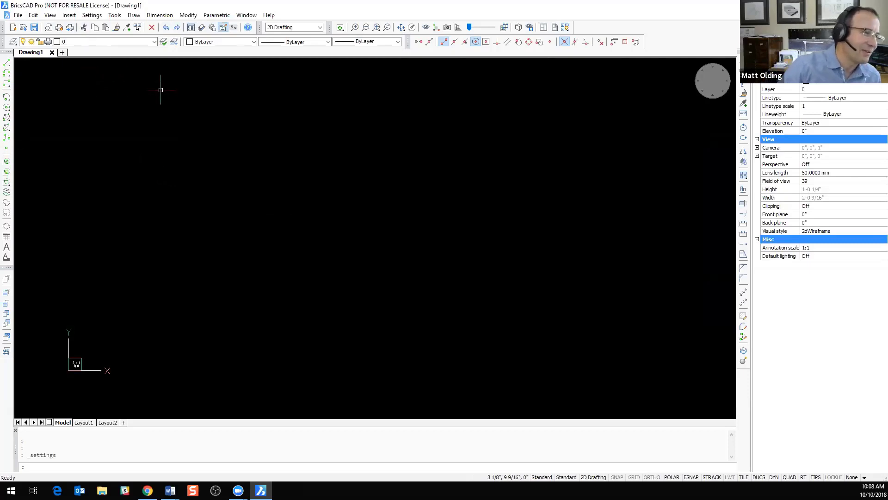
Open all the drawings in the Datasets folder together, from AB-Lobby_layout_021 through Stair detail
left_click(18, 15)
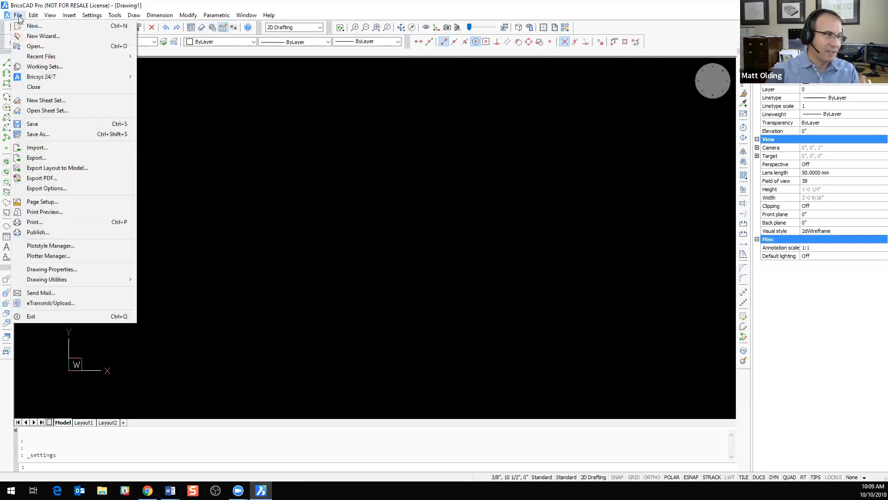
left_click(30, 46)
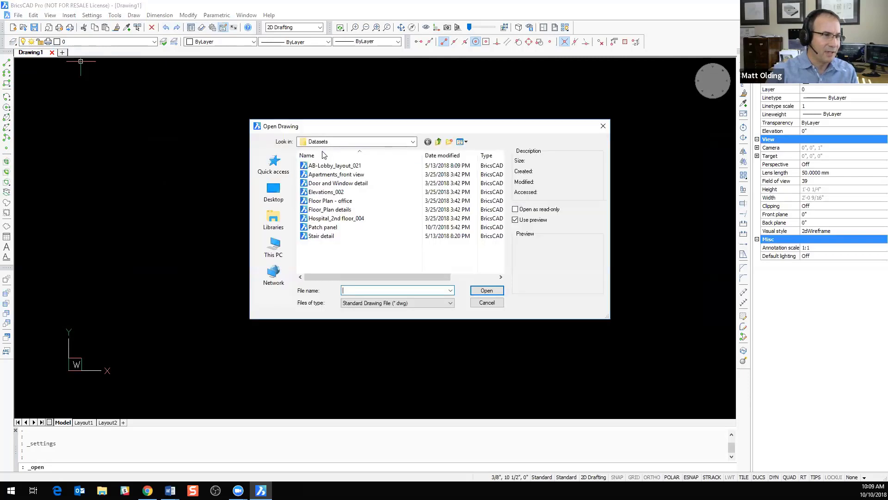
left_click(319, 167)
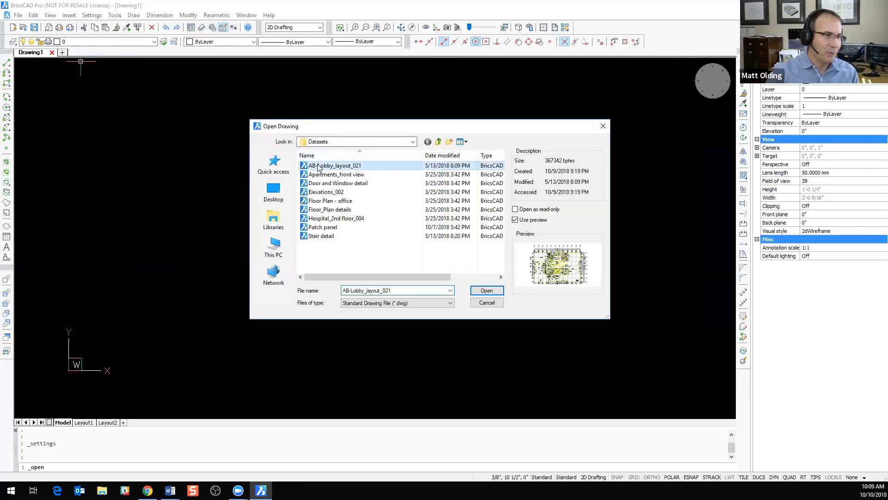
left_click(322, 236, "shift")
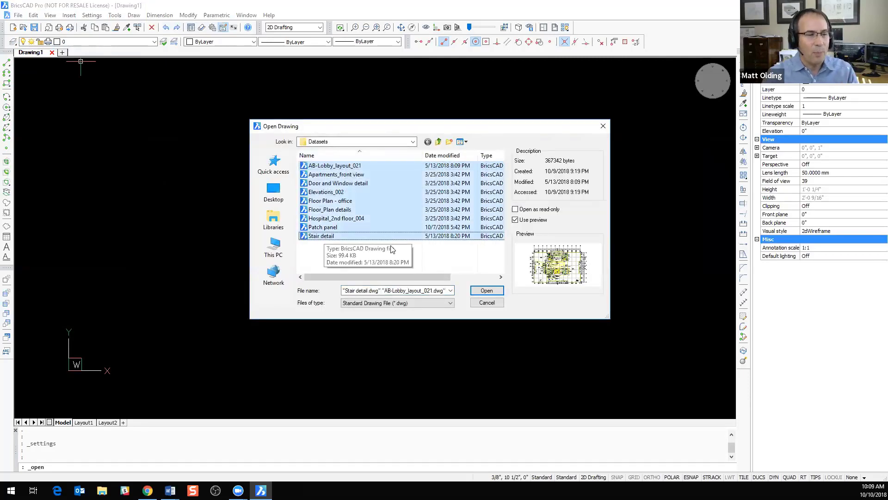
left_click(485, 291)
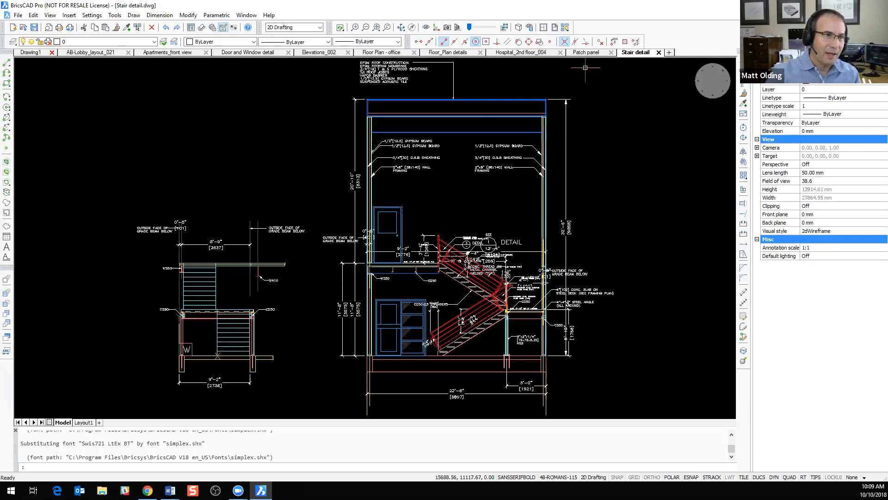
Look through the open drawings from Patch panel back to AB-Lobby_layout_021, viewing the patch panel model from another angle
left_click(586, 53)
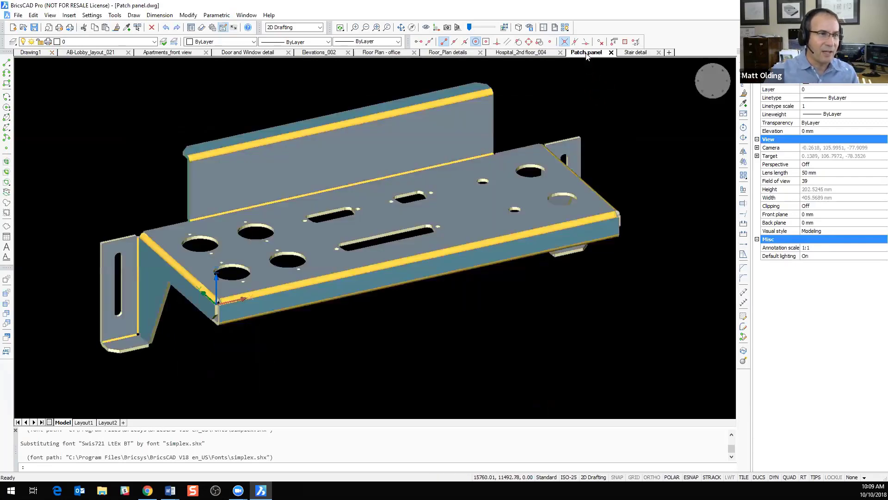
left_click(697, 70)
left_click(697, 70)
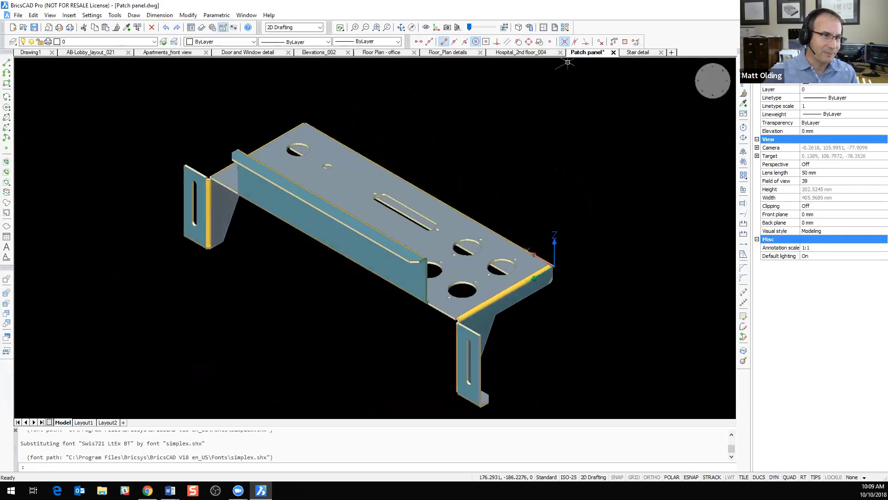
left_click(520, 53)
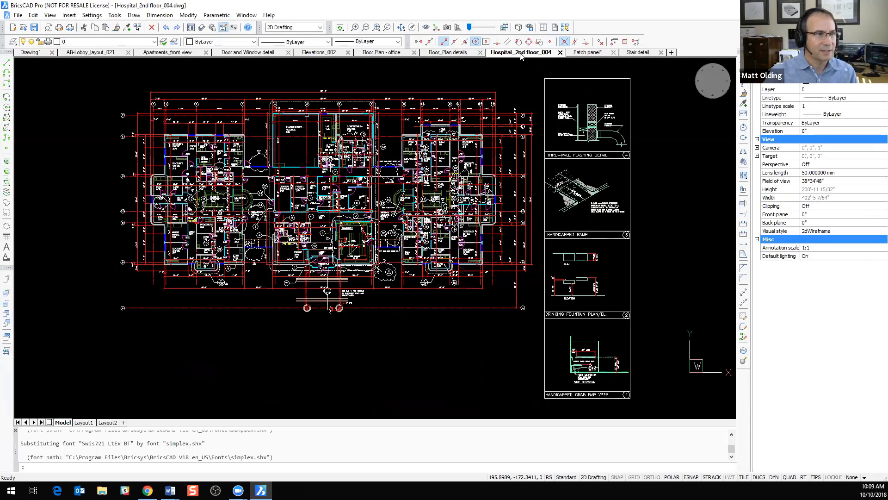
left_click(455, 53)
left_click(377, 54)
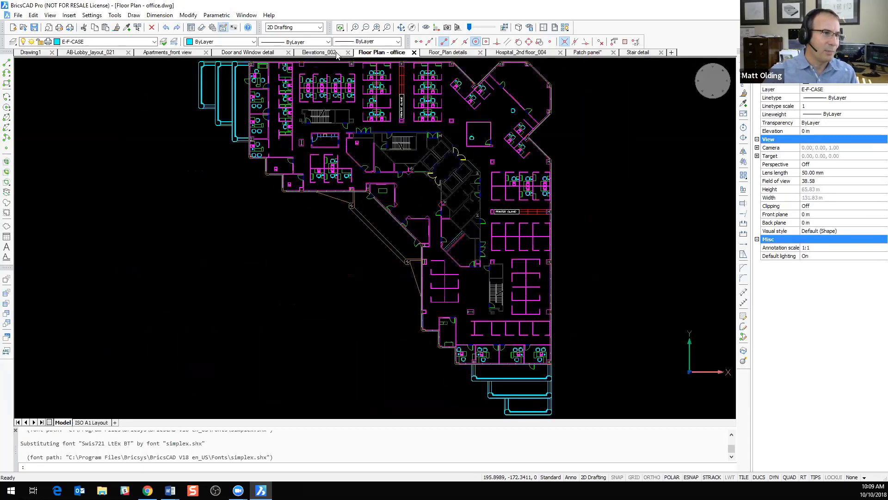
left_click(329, 54)
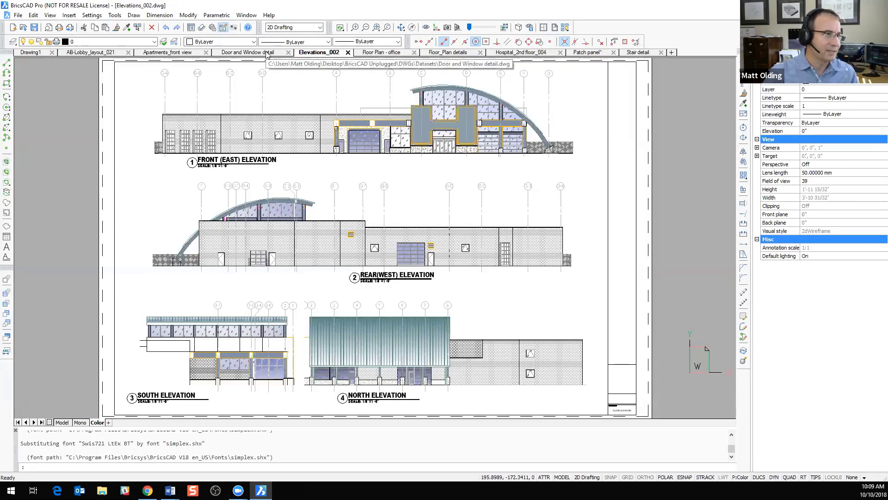
left_click(267, 53)
left_click(172, 53)
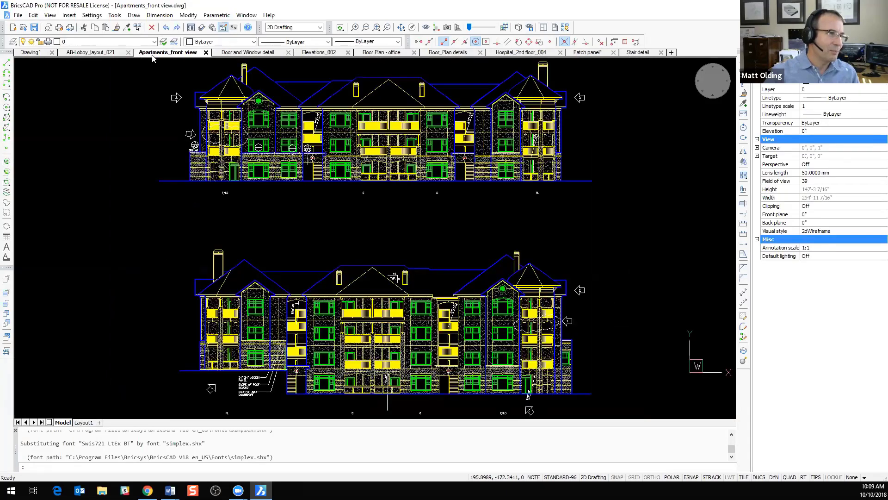
left_click(95, 53)
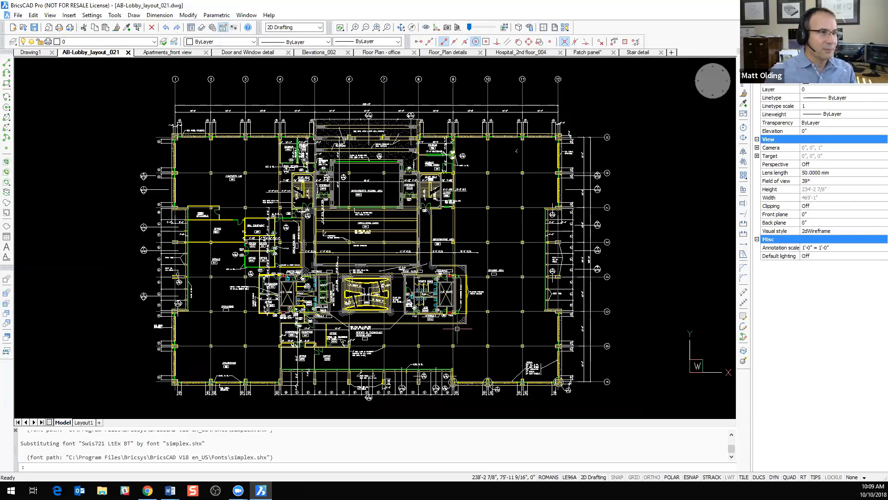
Save the 2D Drafting workspace as a new workspace under a personal first name and make it current
left_click(319, 28)
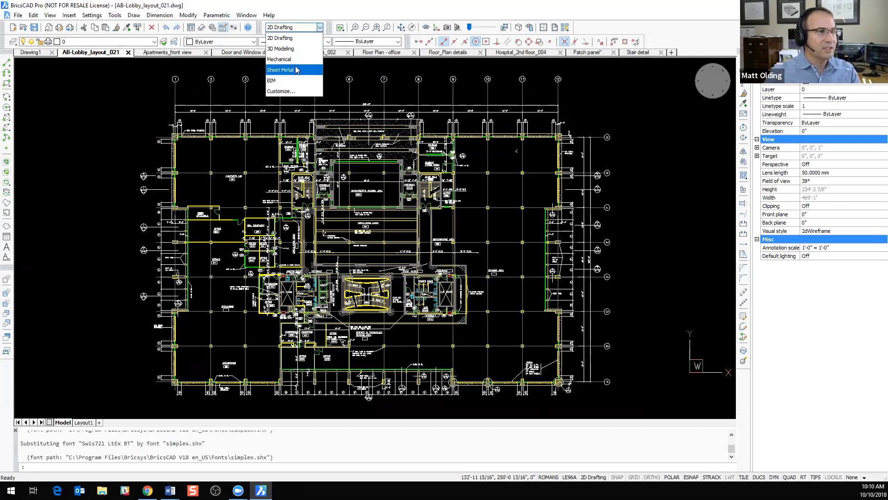
left_click(301, 41)
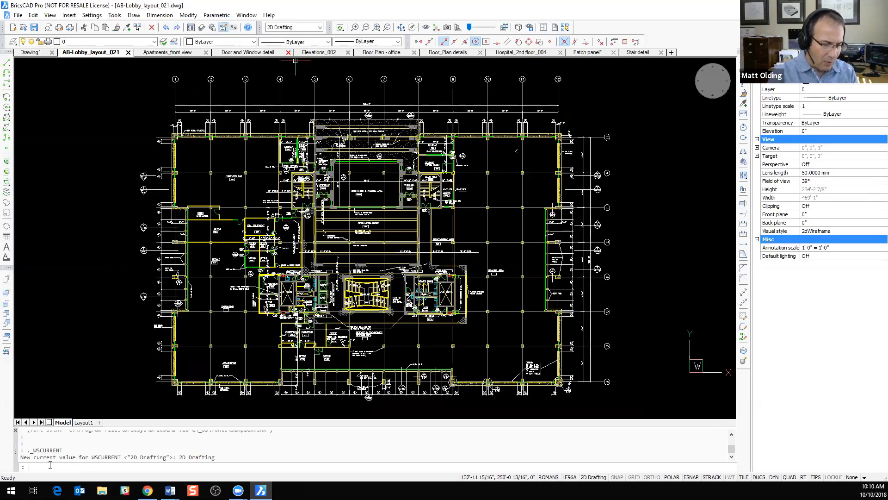
type("WORKSET")
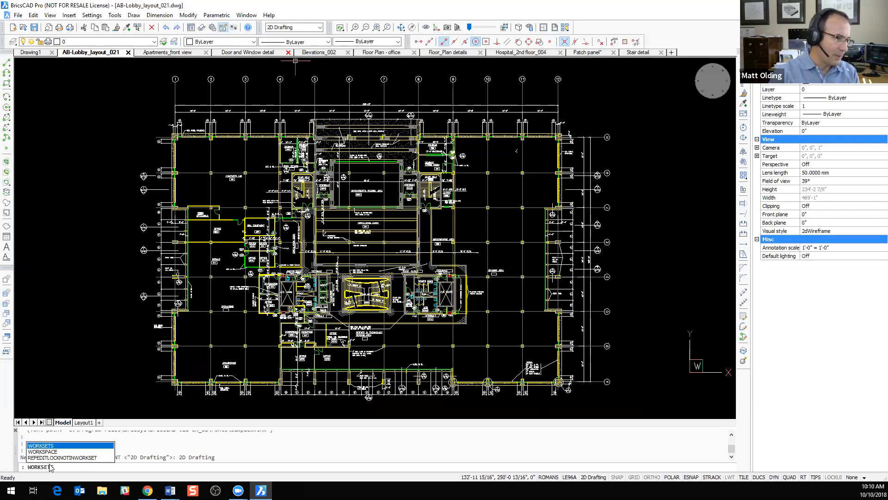
key("Down")
key("Return")
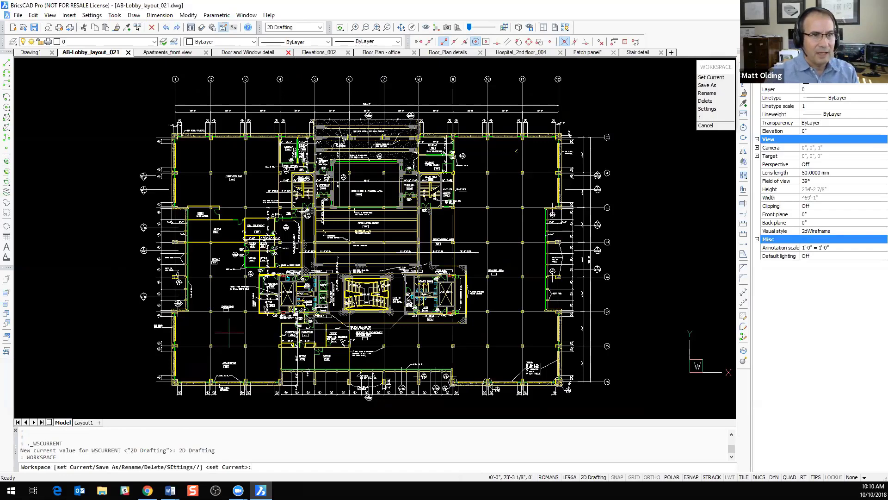
left_click(704, 85)
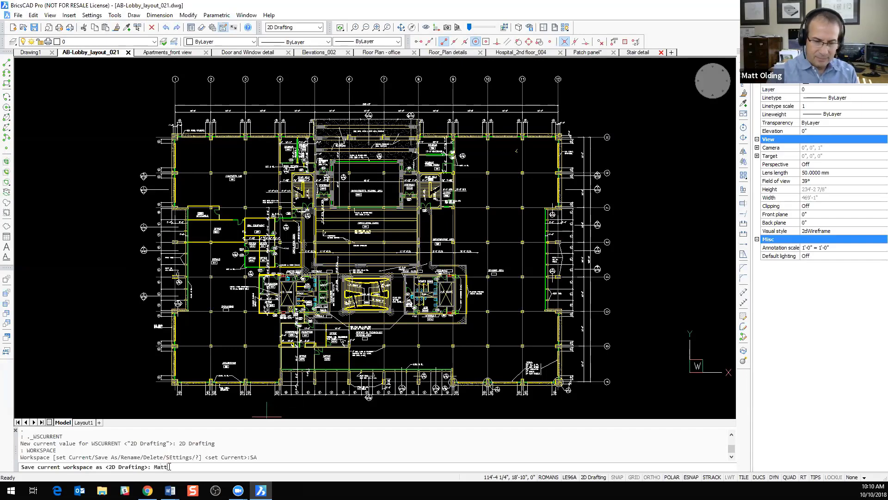
key("Return")
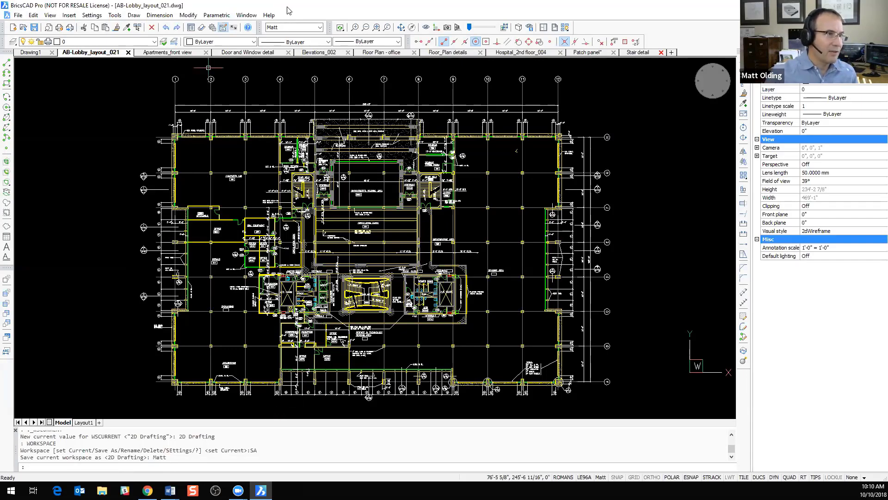
left_click(320, 27)
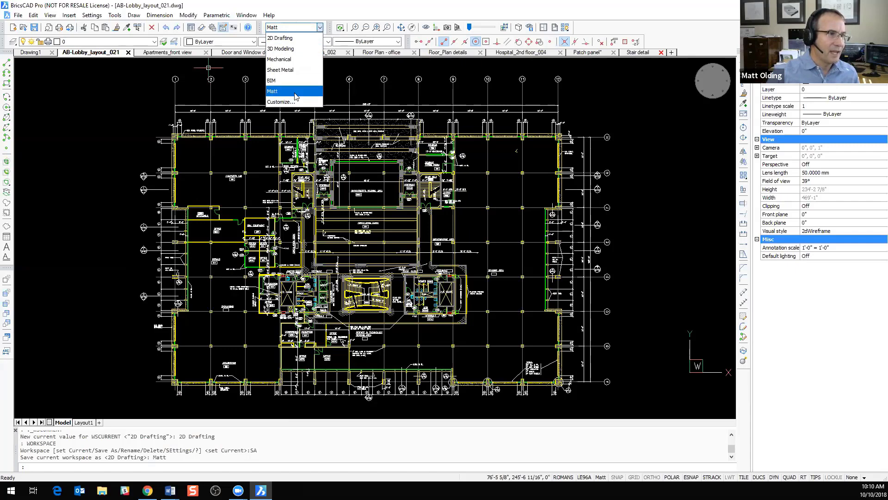
left_click(297, 95)
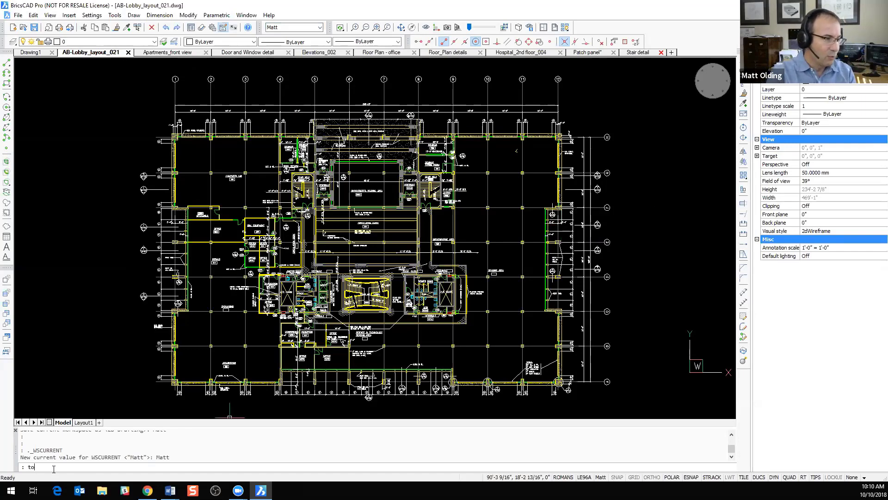
Hide all toolbars with the TOOLBAR command
key("Down")
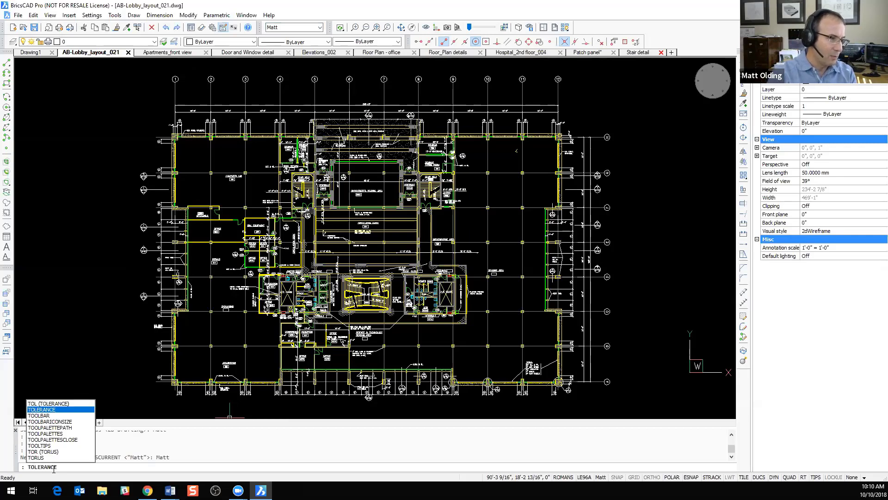
key("Down")
key("Return")
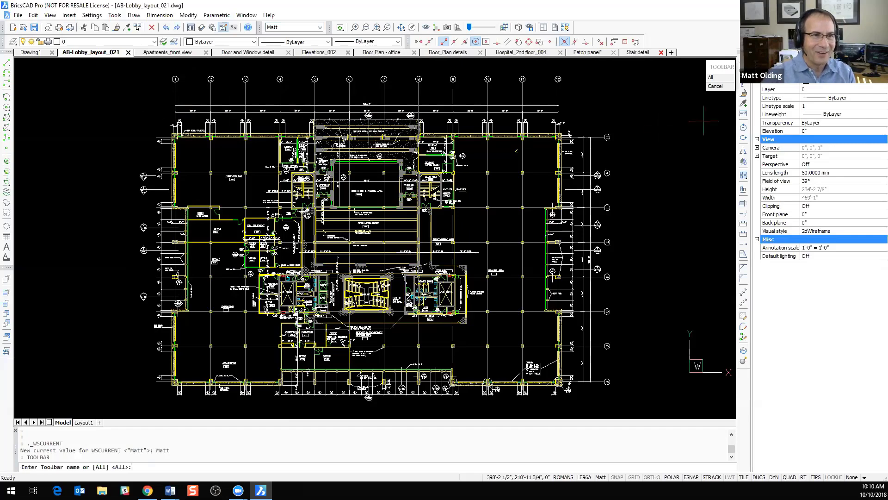
left_click(711, 78)
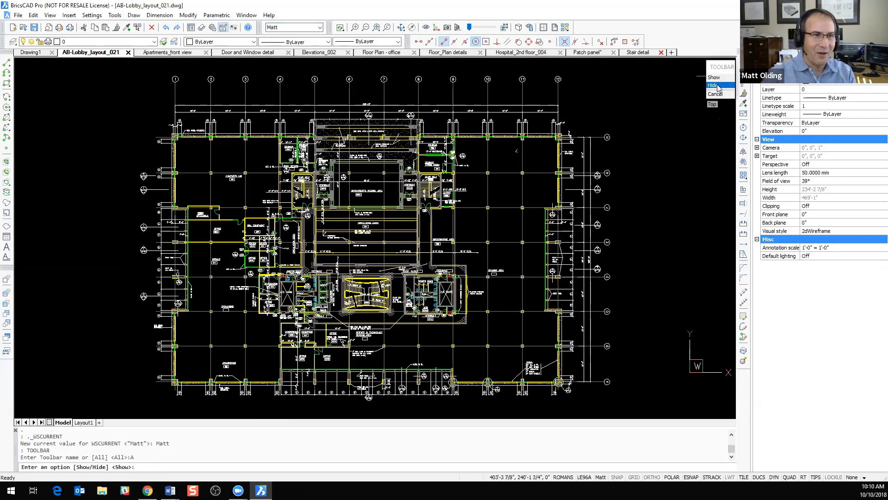
left_click(718, 86)
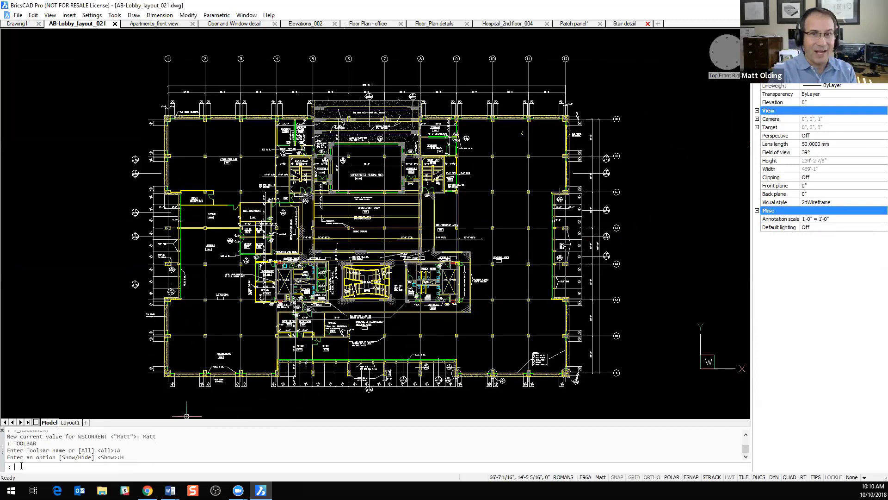
Display the ribbon with the RIBBON command
type("r")
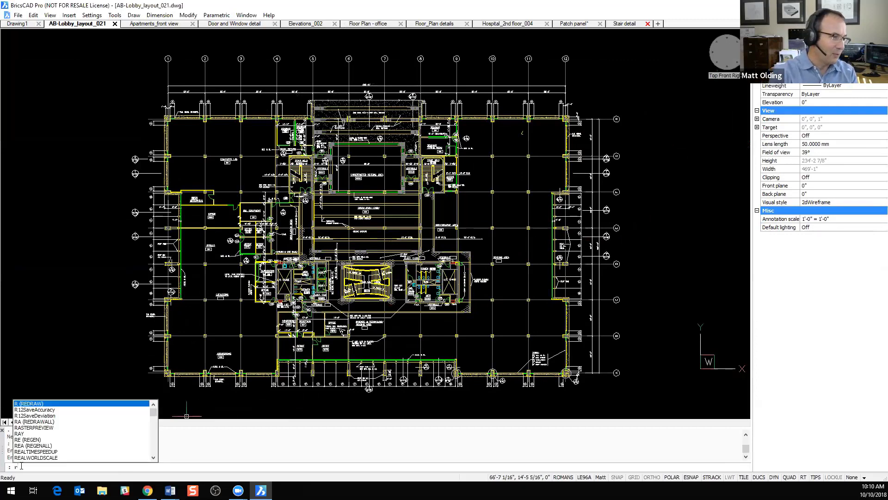
type("i")
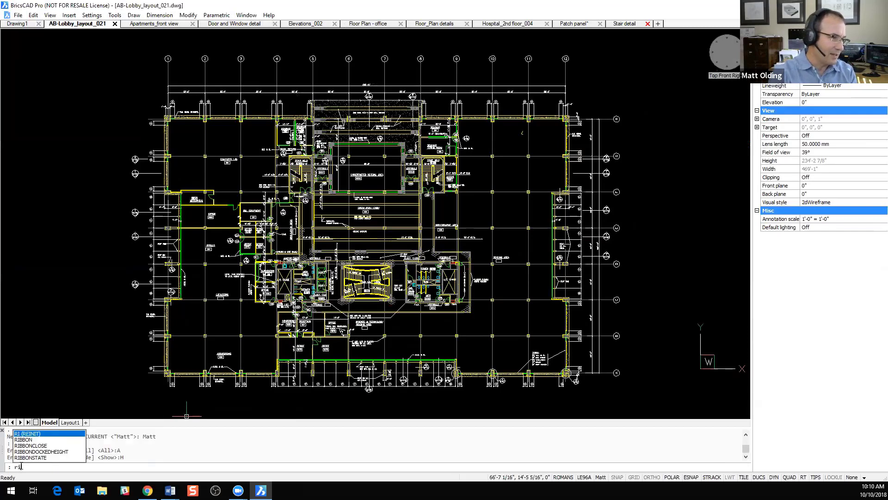
key("Down")
key("Return")
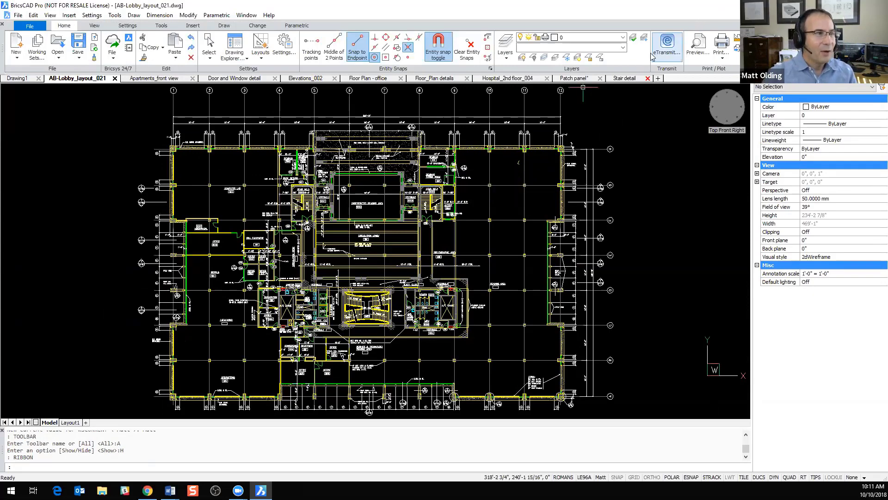
Review the ribbon's View, Settings, Tools, Insert, Draw and Change command sets, ending on the Home set
left_click(93, 27)
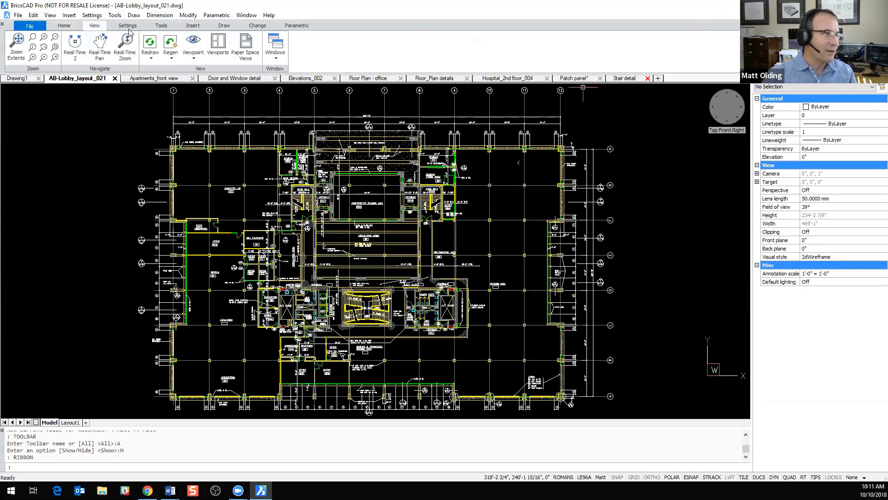
left_click(127, 26)
left_click(161, 26)
left_click(193, 26)
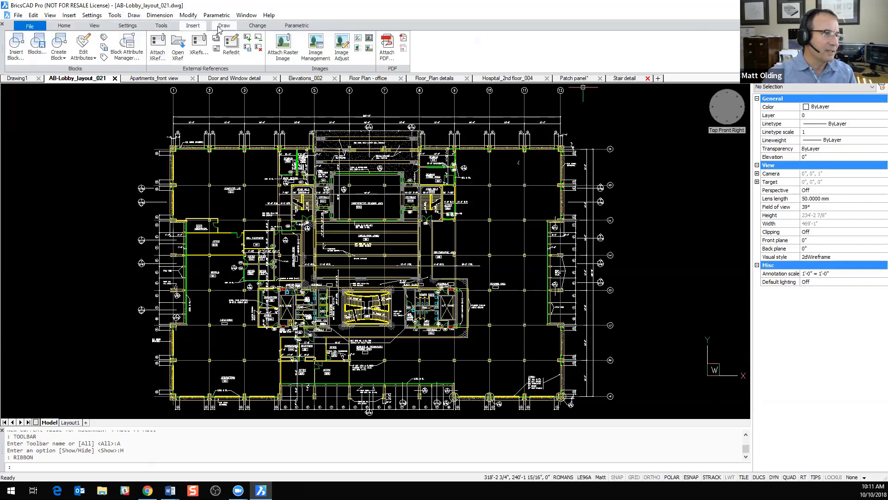
left_click(223, 27)
left_click(257, 26)
left_click(66, 26)
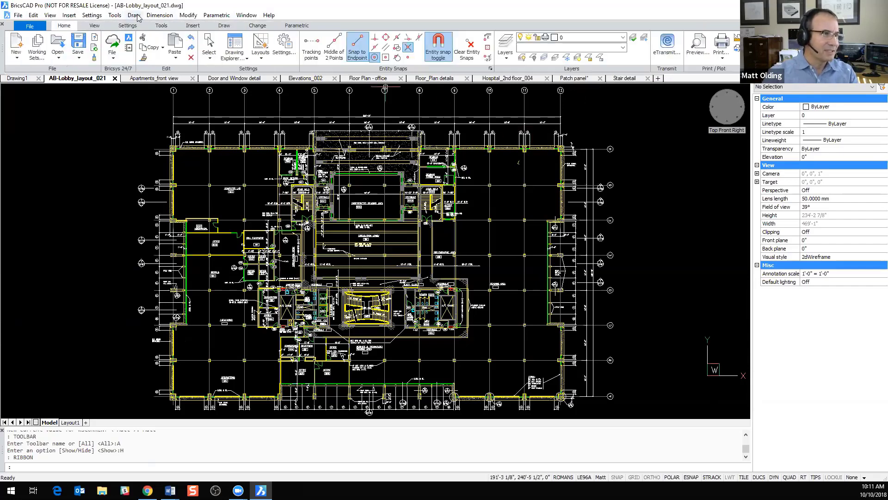
Hide the command line, the Properties panel and the menu bar from the interface
right_click(637, 62)
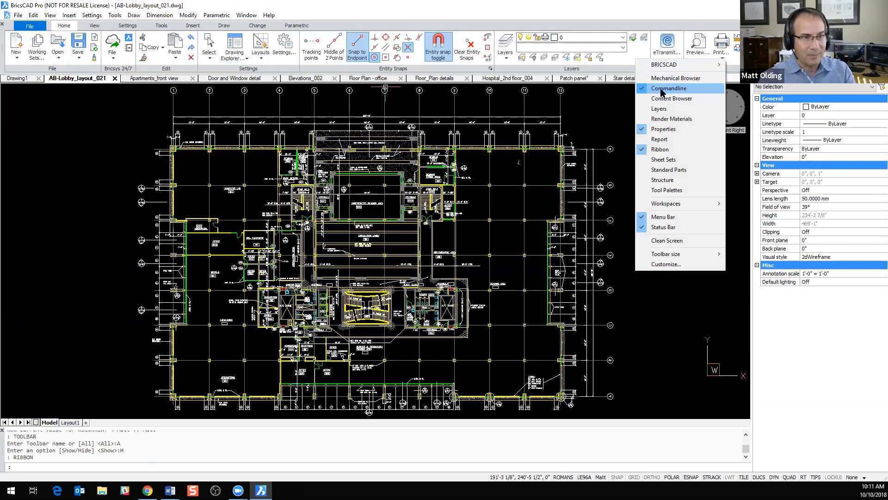
left_click(661, 89)
right_click(641, 61)
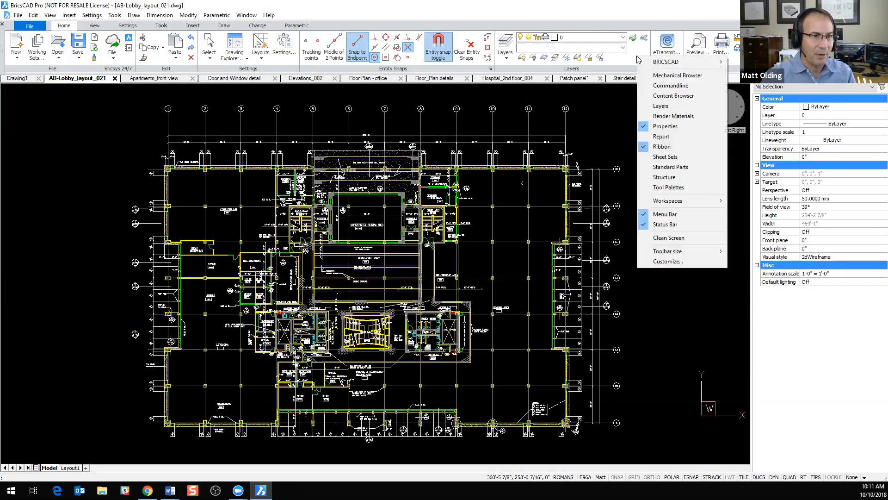
left_click(664, 127)
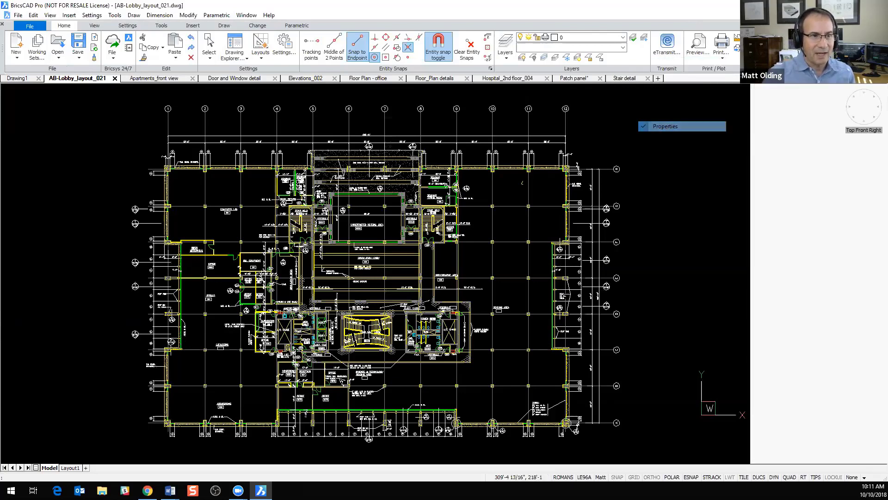
right_click(635, 61)
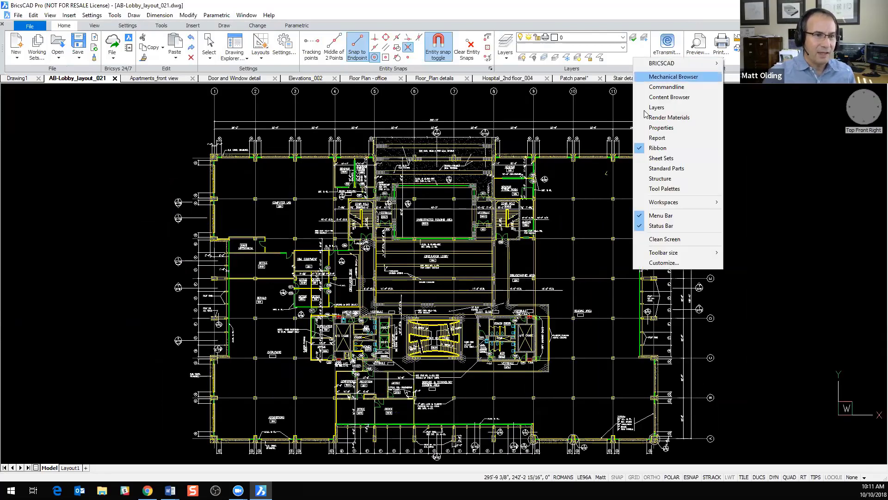
left_click(695, 218)
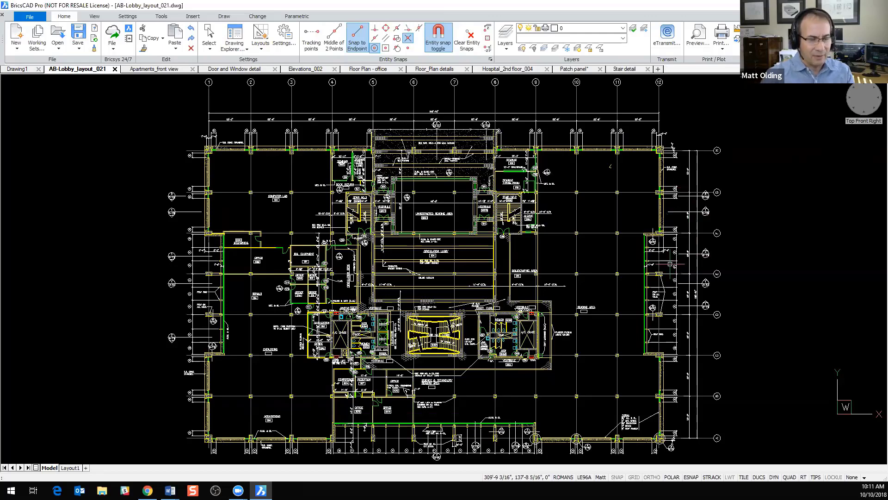
Display the BricsCAD Draw toolbar alongside the ribbon
right_click(633, 51)
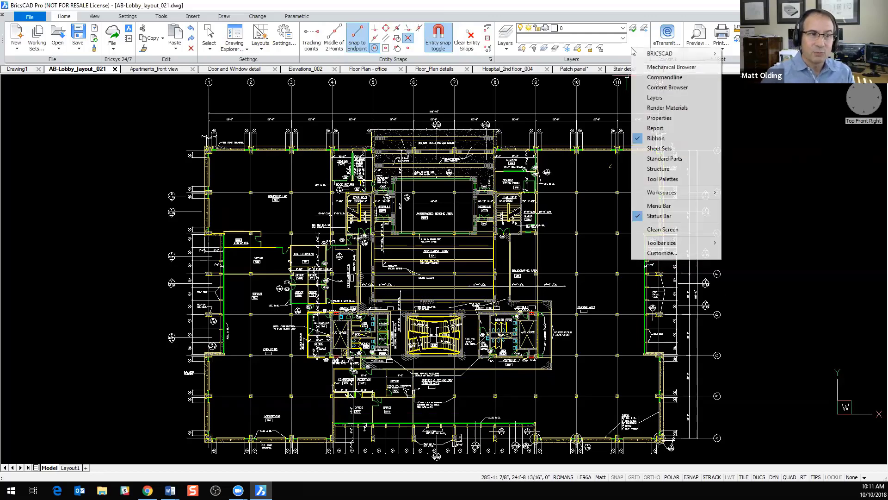
mouse_move(652, 55)
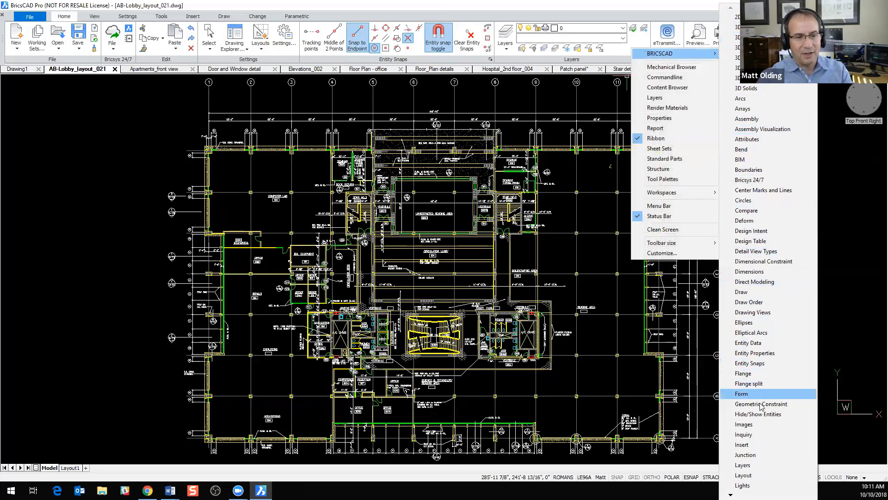
left_click(765, 295)
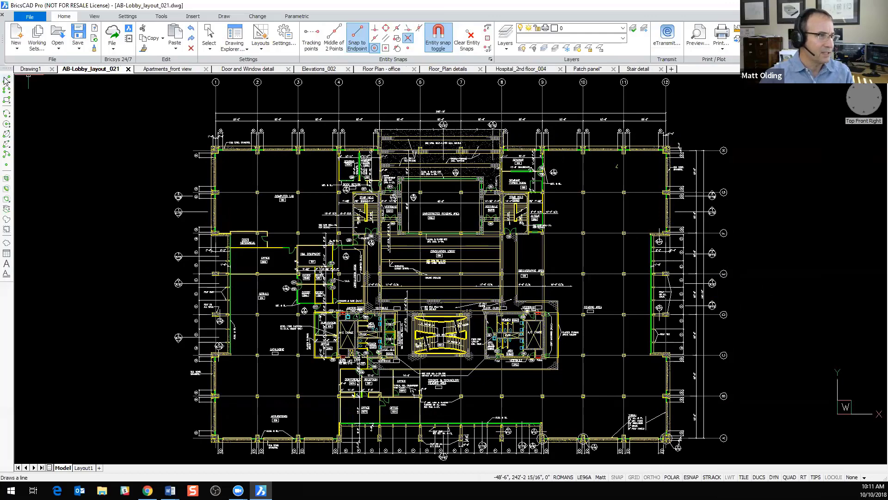
left_click(5, 83)
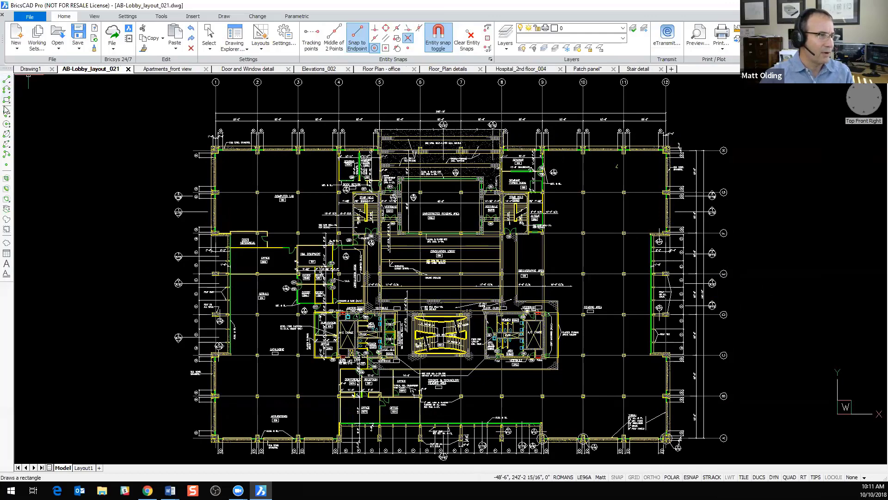
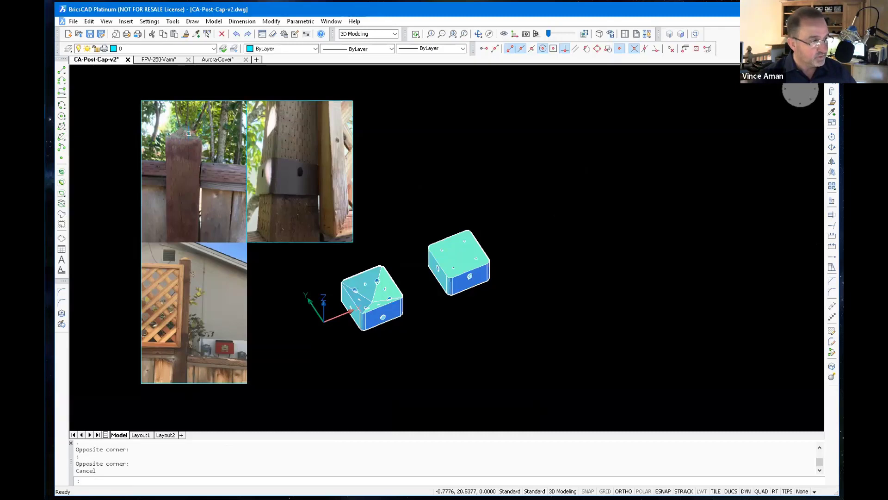
Examine the sloped top faces and holes of the post cap model up close
scroll(405, 307, "up", 2)
scroll(405, 308, "up", 4)
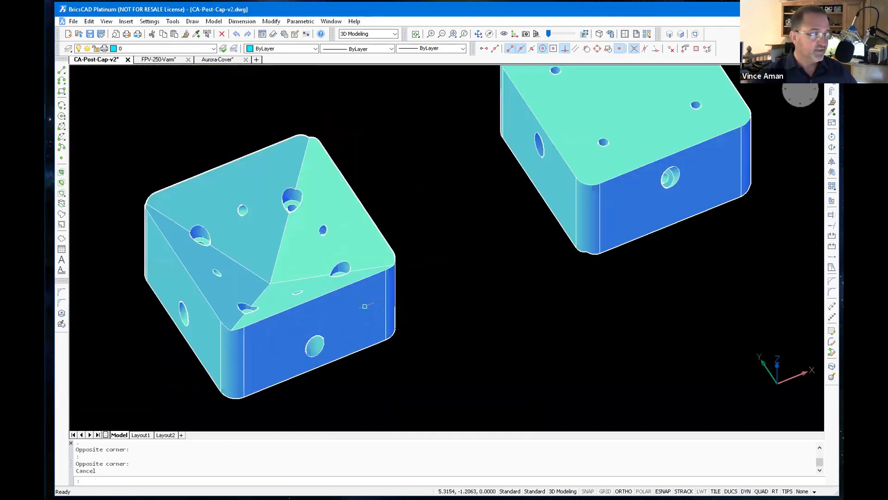
mouse_move(343, 220)
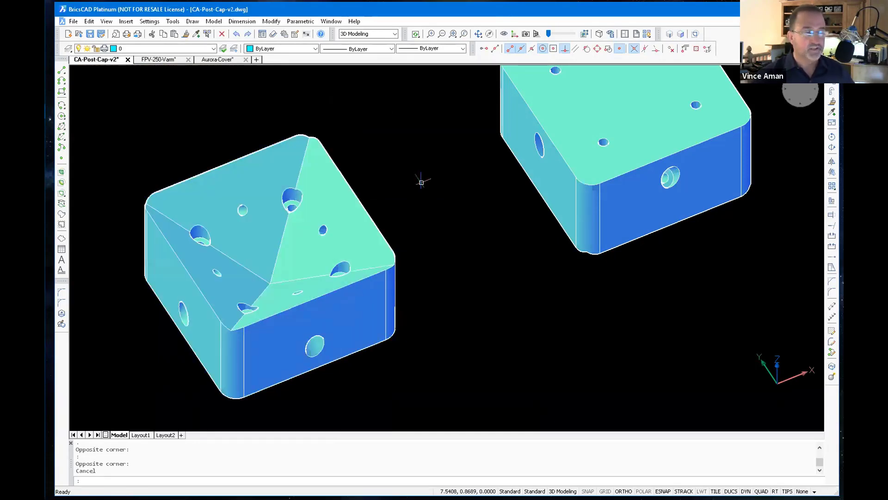
left_click(478, 37)
left_click_drag(468, 224, 404, 220)
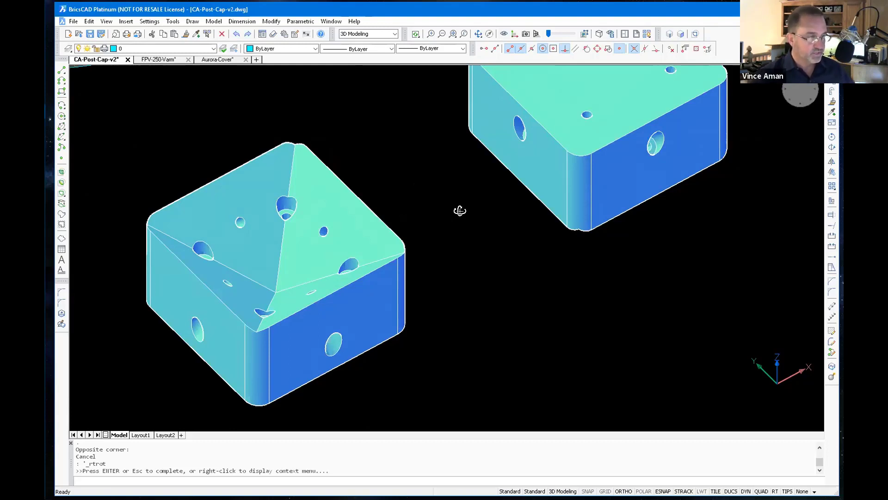
key("Escape")
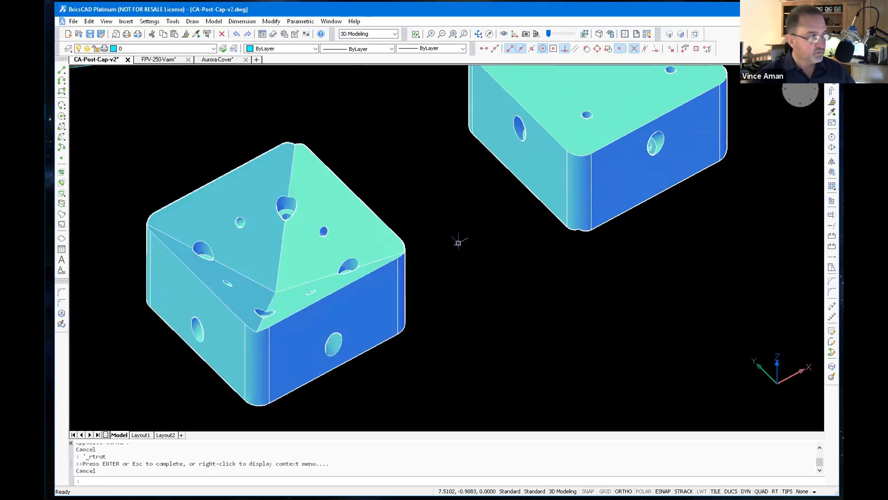
left_click(60, 116)
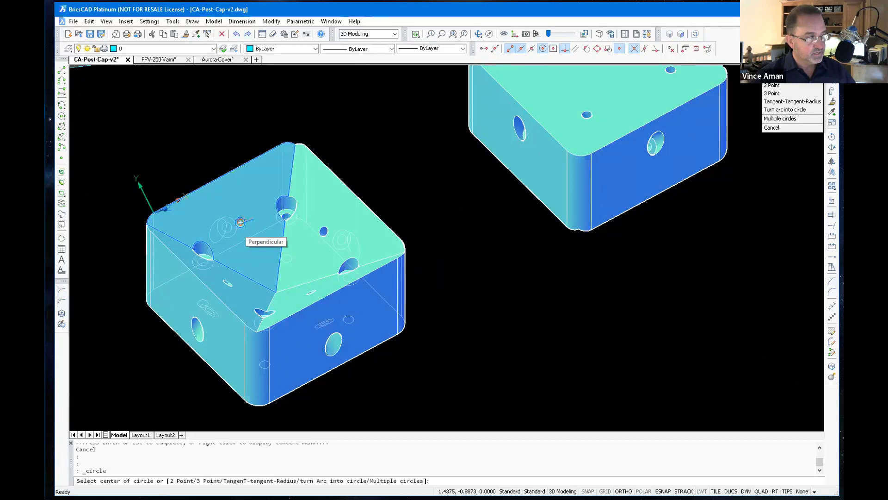
left_click(240, 222)
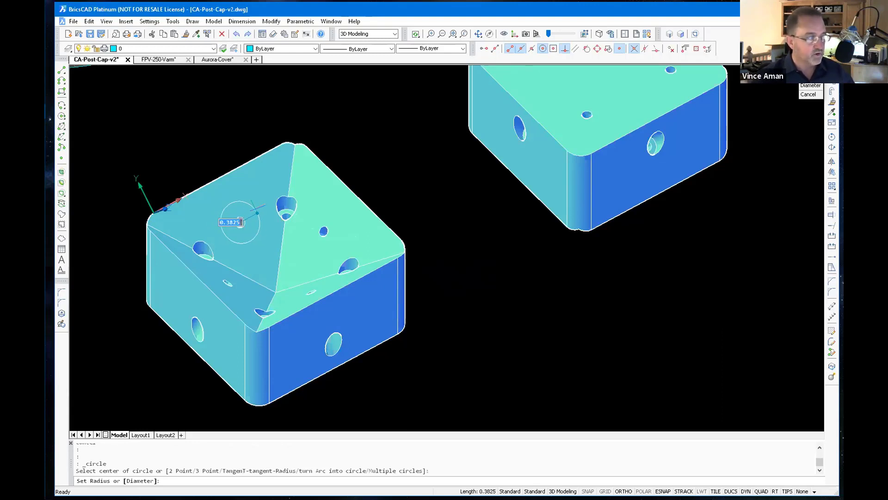
key("Escape")
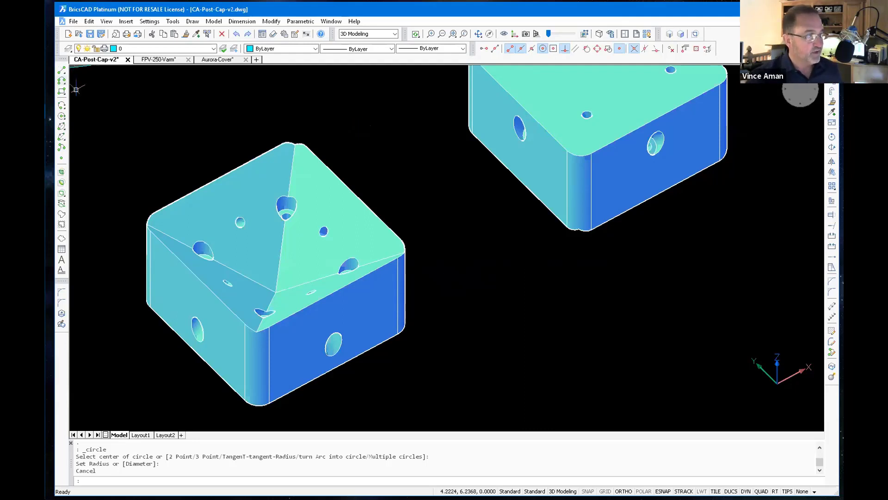
Inspect the post cap's side faces and angled top from a lower viewing angle
left_click(475, 33)
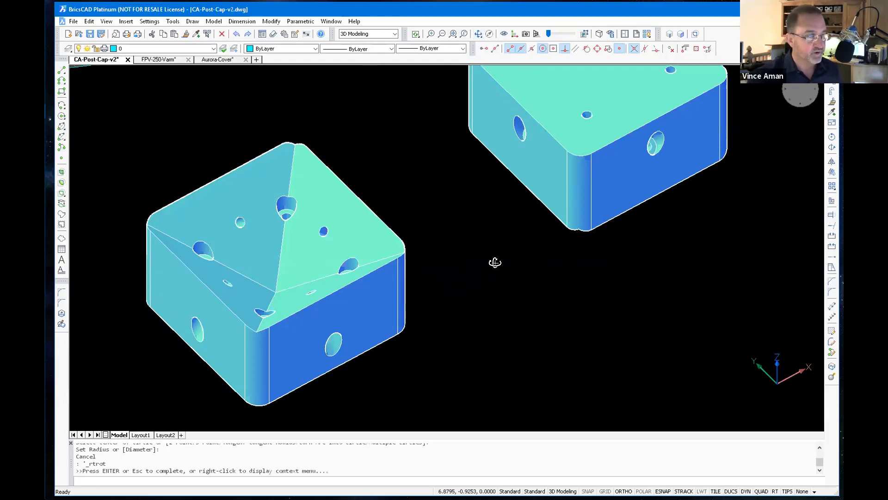
left_click_drag(495, 263, 424, 230)
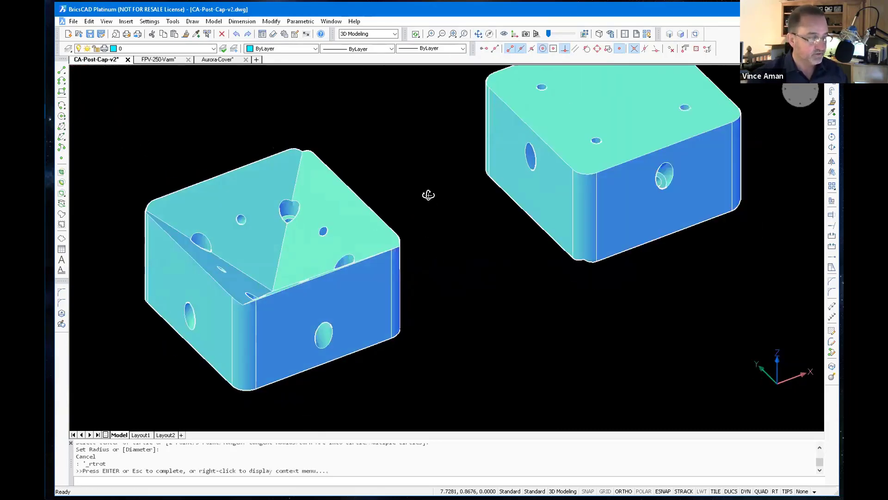
key("Escape")
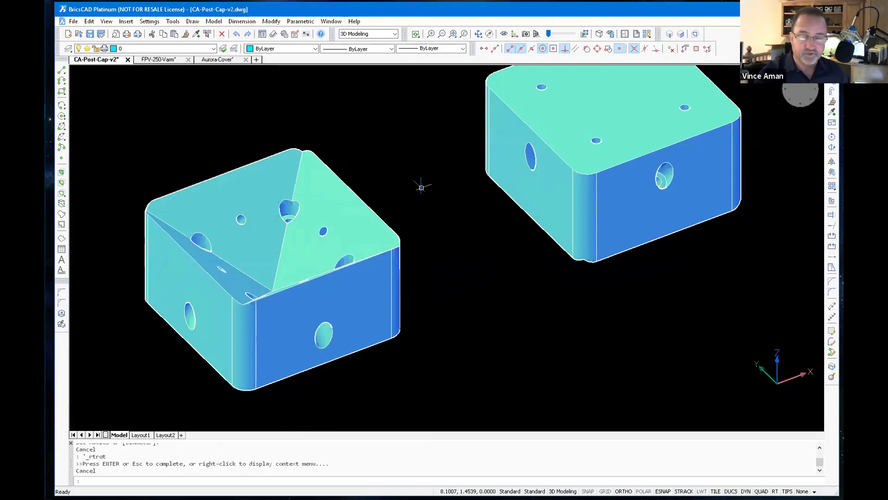
mouse_move(329, 172)
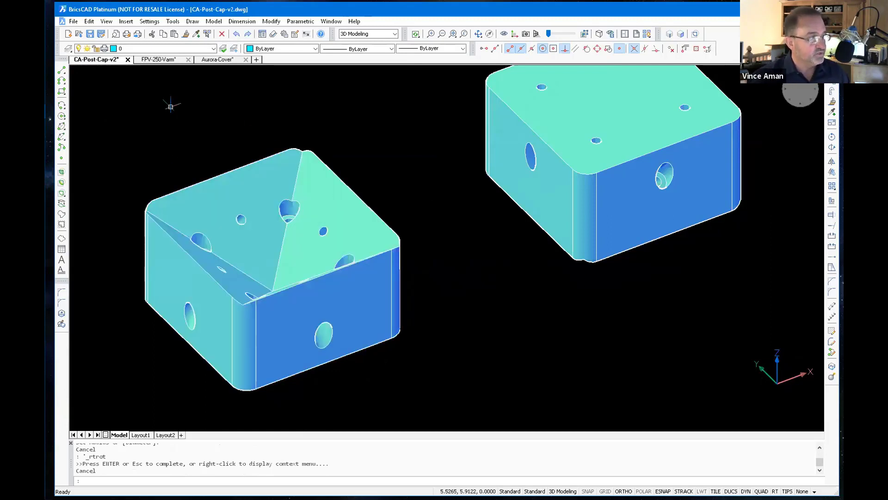
Switch to the FPV-250-Varm drawing and get a close view of the pockets in the arm
left_click(162, 60)
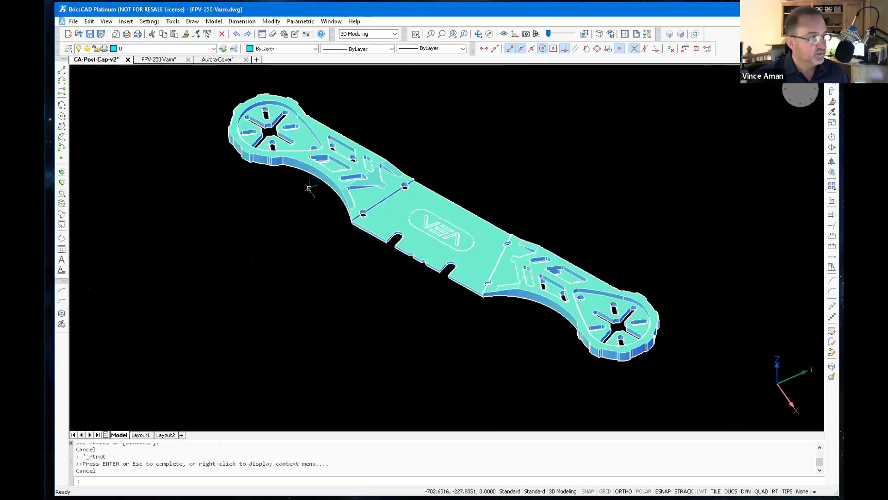
scroll(186, 283, "up", 2)
scroll(371, 255, "up", 3)
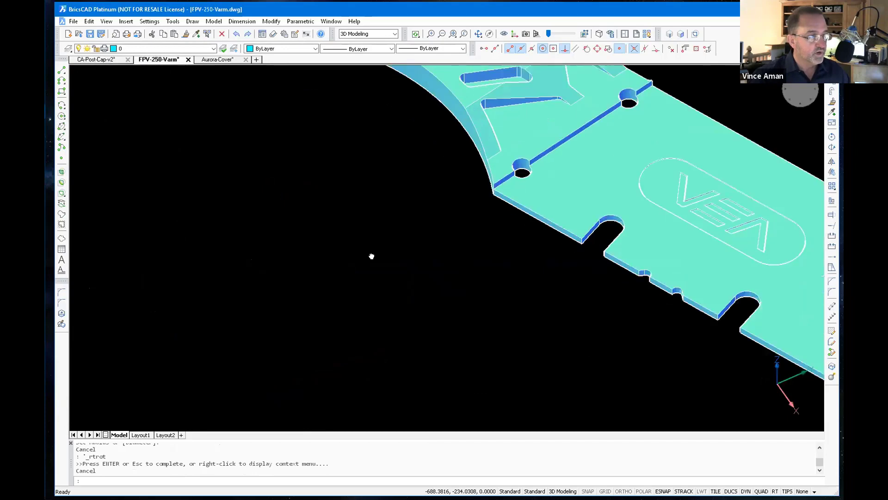
scroll(401, 190, "up", 4)
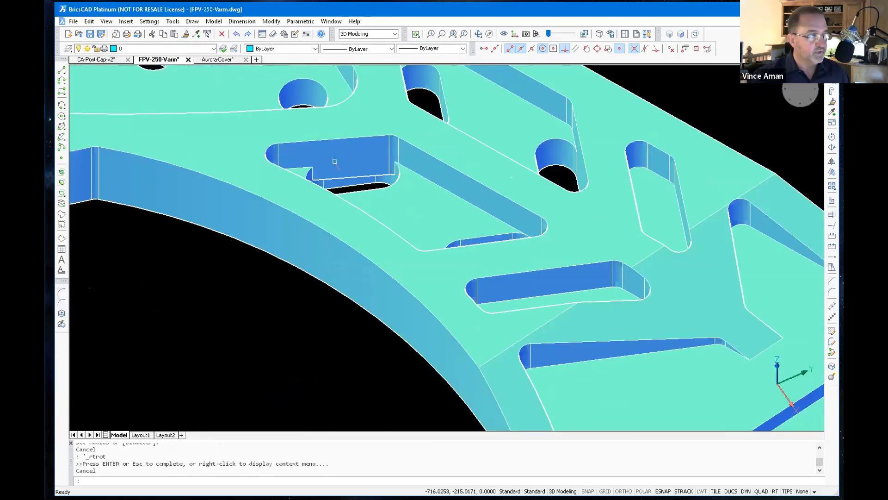
Fillet the upper rim of the arm's large pocket as an edge chain with radius 1
left_click(62, 293)
type("r")
key("Return")
type("1")
key("Return")
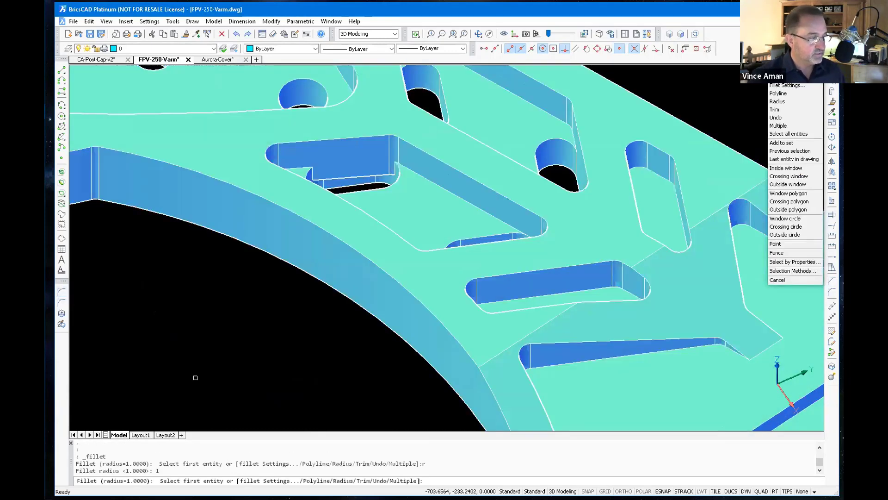
left_click(321, 139)
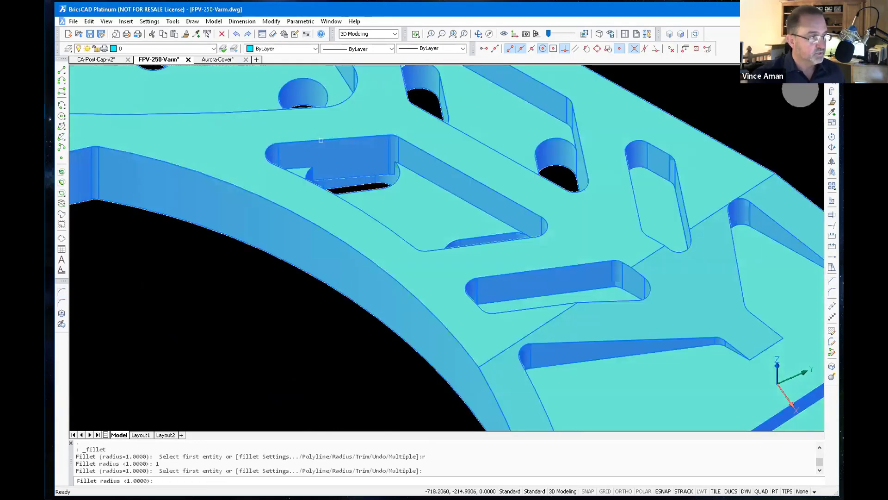
key("Return")
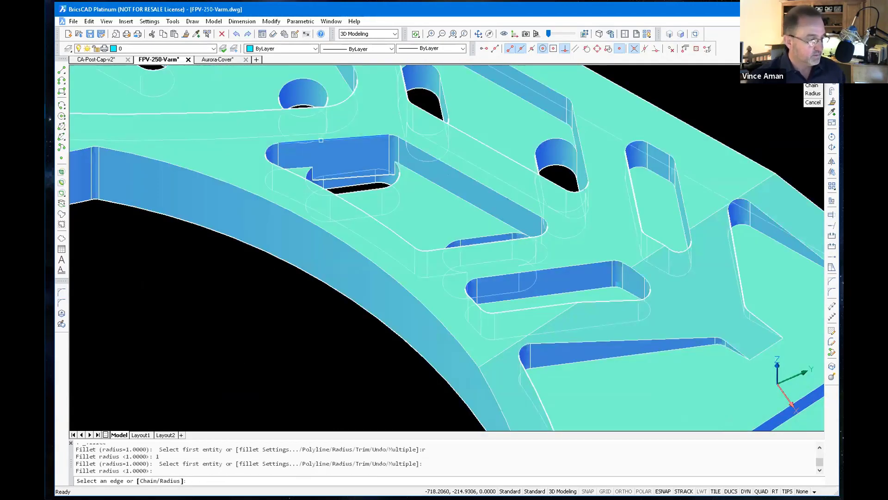
type("c")
key("Return")
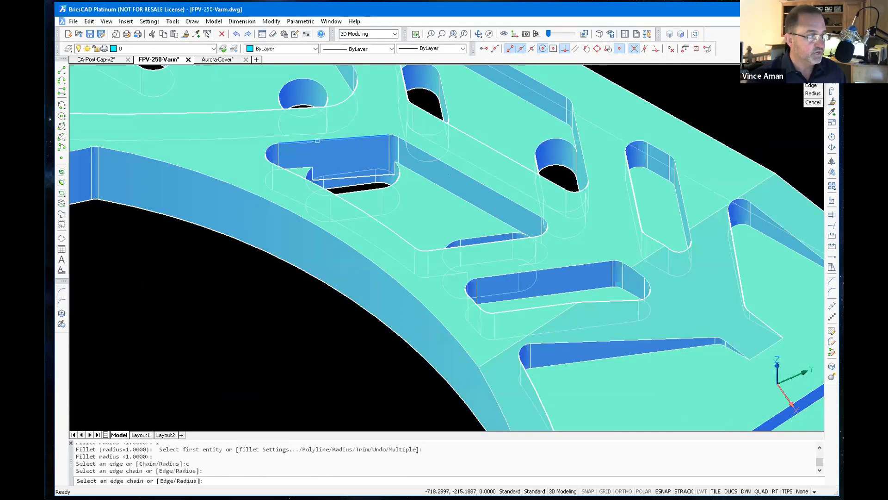
left_click(321, 140)
key("Return")
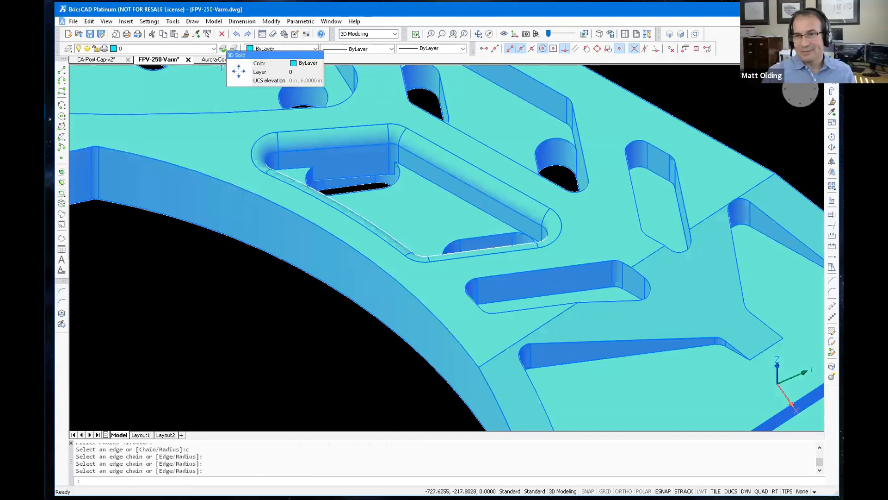
Switch to the Aurora-Cover drawing and examine the protruding lip on the cover's side wall
left_click(221, 61)
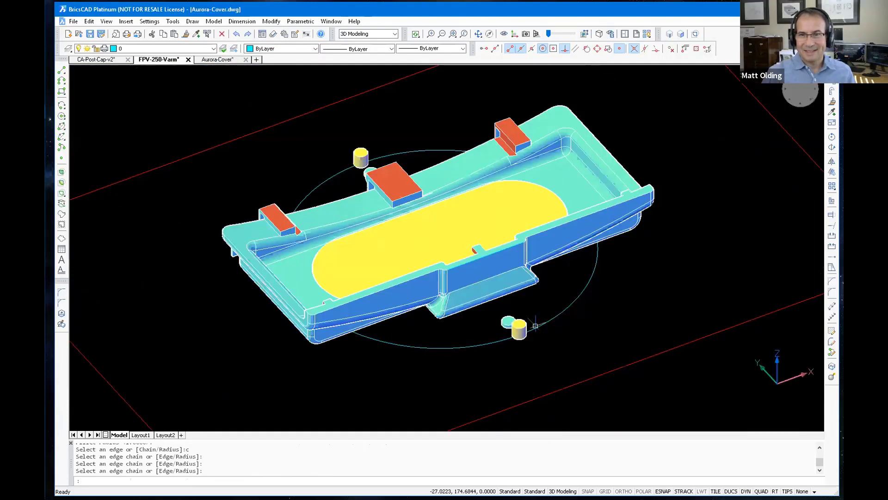
scroll(533, 327, "up", 5)
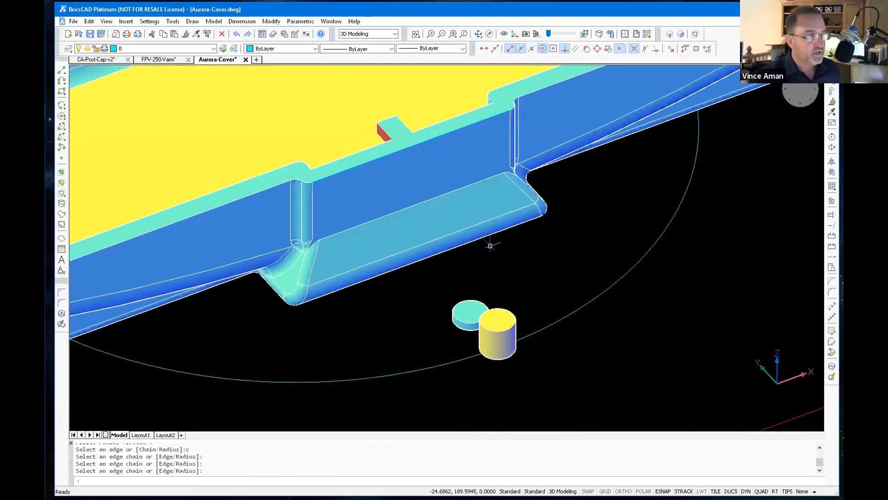
left_click(478, 33)
mouse_move(504, 240)
left_mouse_down()
mouse_move(524, 220)
mouse_move(465, 254)
mouse_move(448, 244)
mouse_move(431, 185)
mouse_move(450, 223)
mouse_move(502, 248)
left_mouse_up()
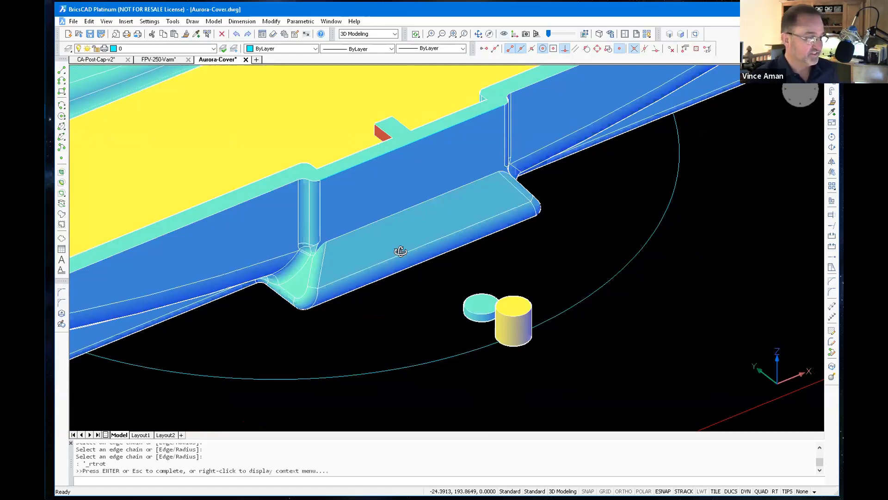
scroll(396, 228, "up", 2)
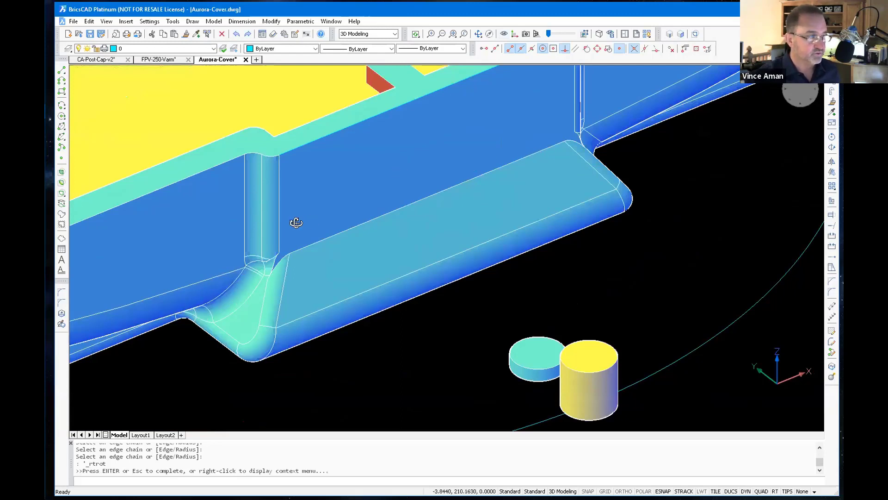
Fillet the edge where the lip's sloping top face meets the cover's side wall, including the short adjoining corner edges, with radius 2
left_click(59, 302)
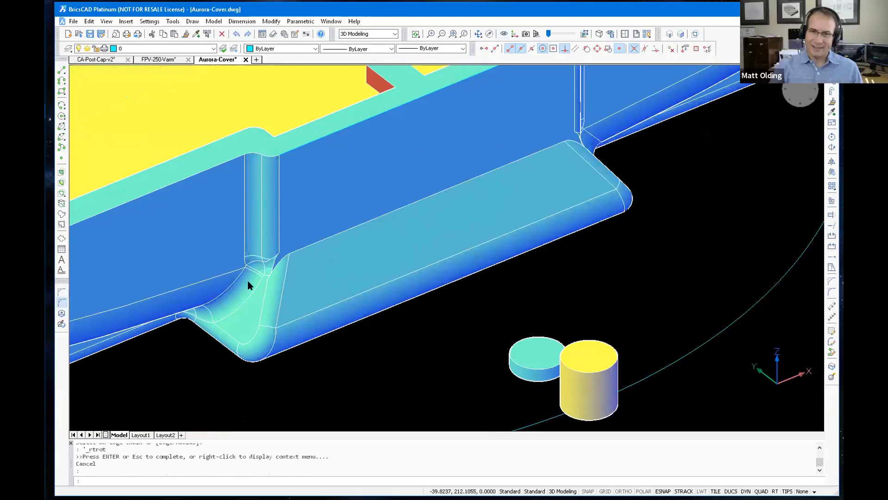
left_click(331, 239)
key("Return")
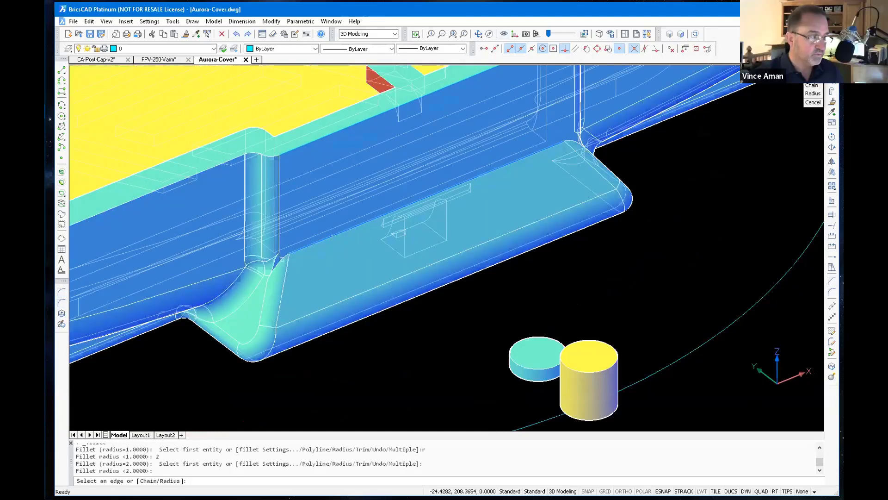
left_click(276, 265)
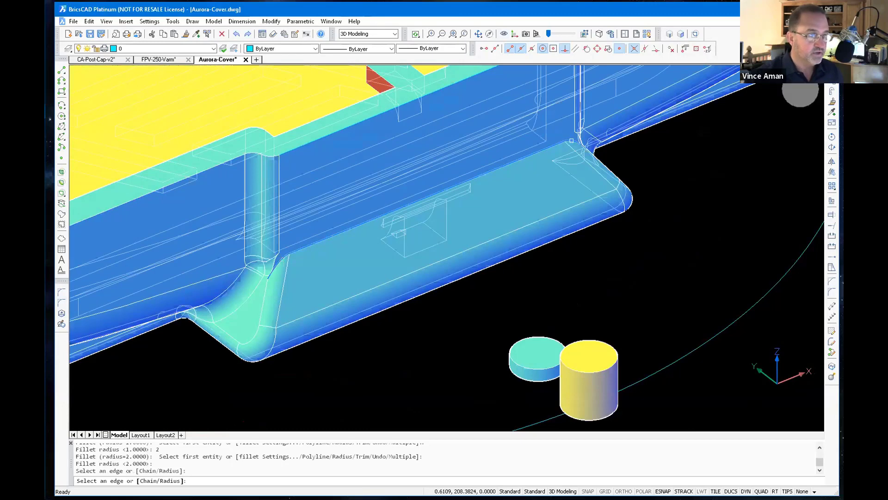
left_click(268, 284)
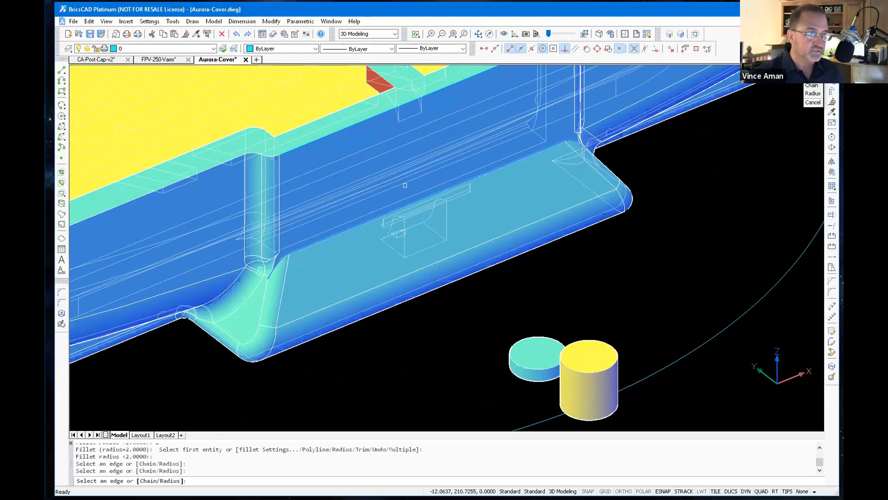
key("Return")
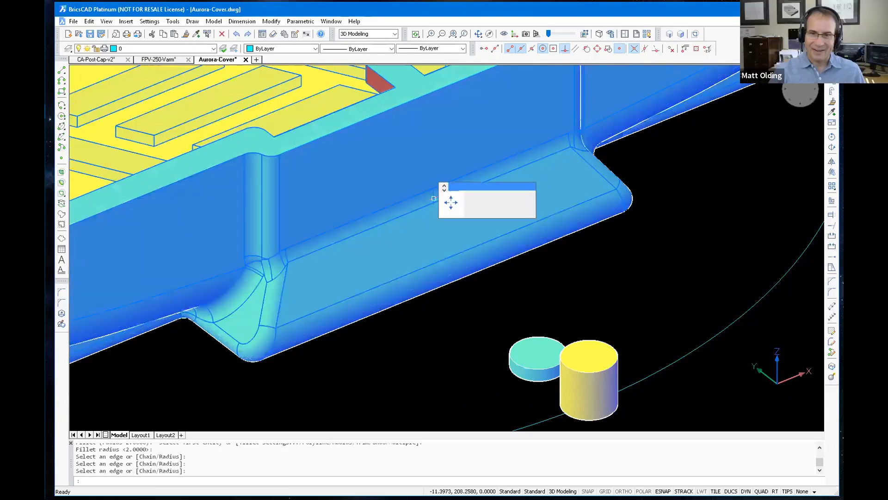
Inspect the filleted lip and its corner blends from a different viewing angle
left_click(478, 34)
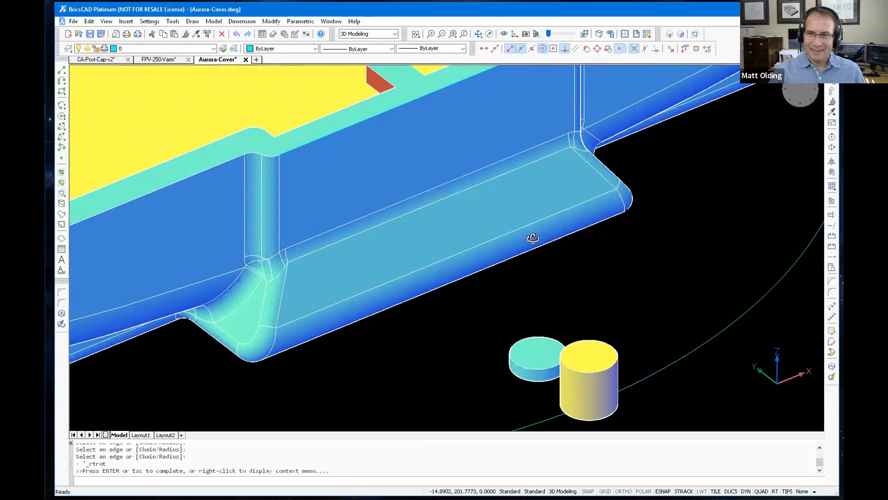
left_click_drag(532, 236, 432, 256)
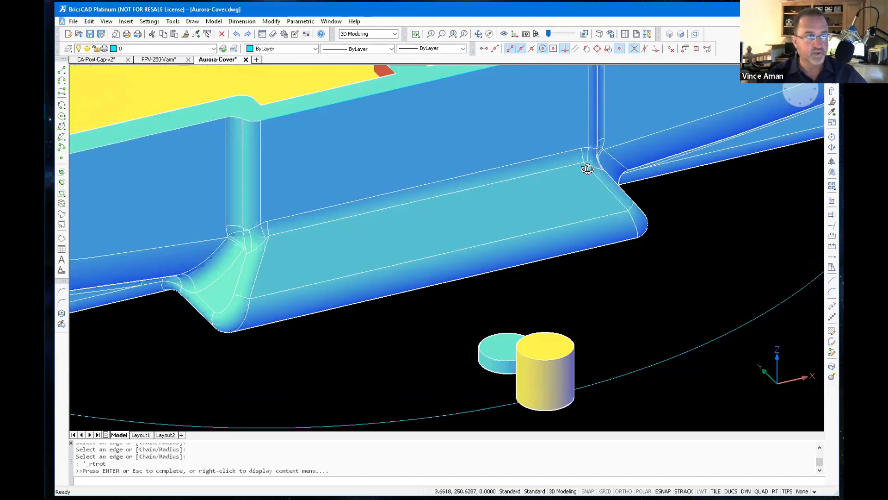
key("Escape")
left_click(597, 49)
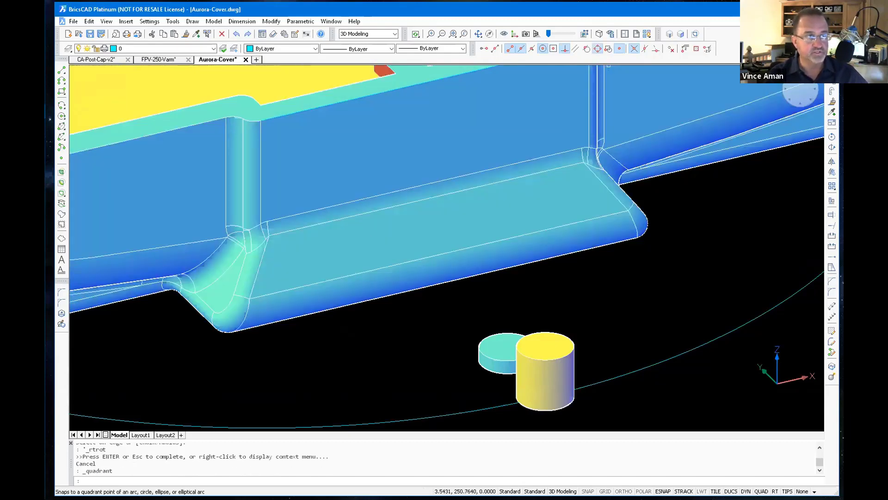
left_click(598, 48)
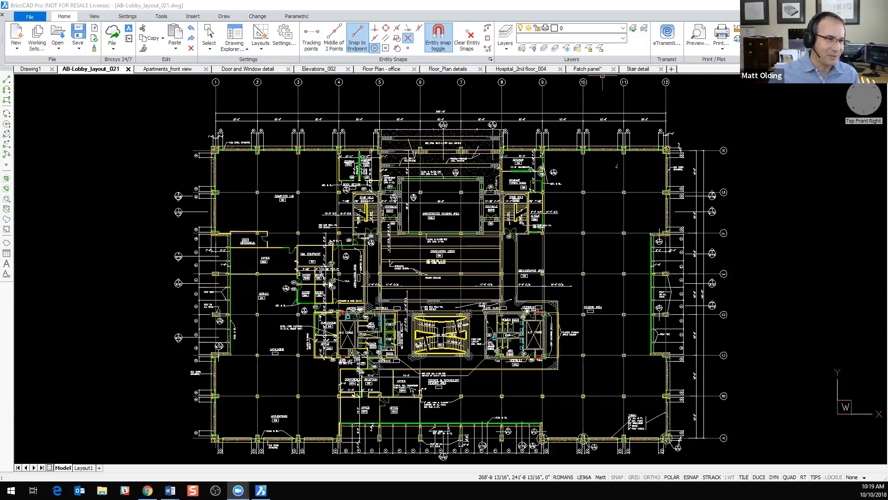
Add a linear dimension to the upper edge of elevator 200E2 in the AB-Lobby_layout_021 drawing, placing it just above the shaft
scroll(369, 323, "up", 5)
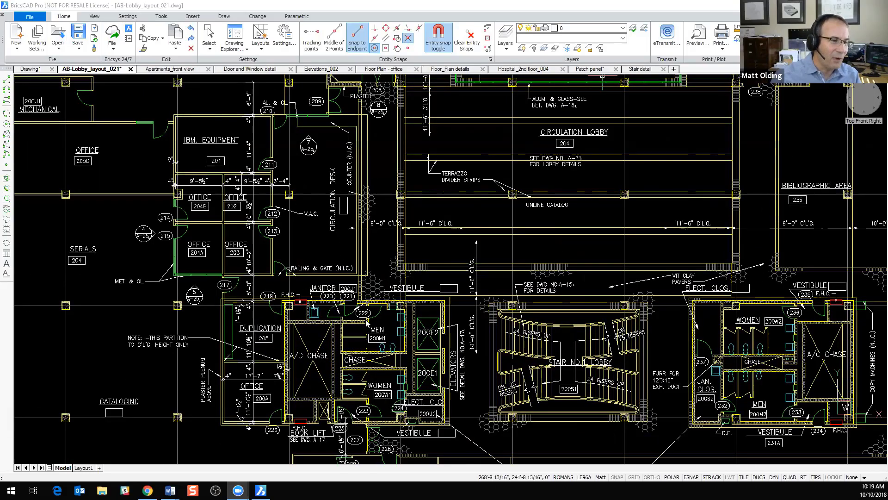
scroll(366, 322, "up", 3)
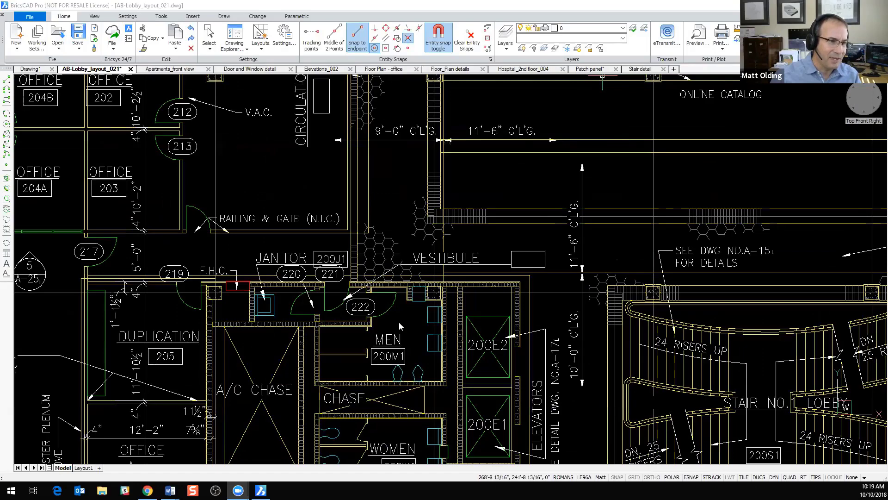
scroll(399, 321, "down", 2)
scroll(462, 313, "up", 5)
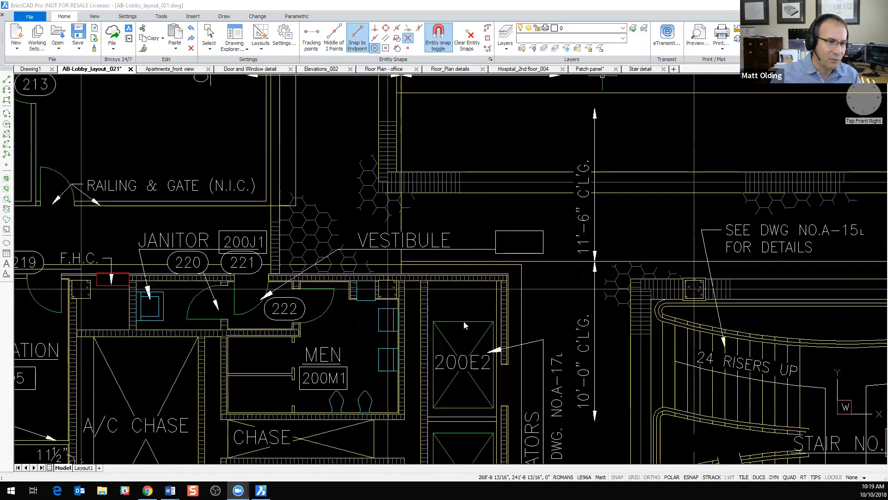
mouse_move(461, 337)
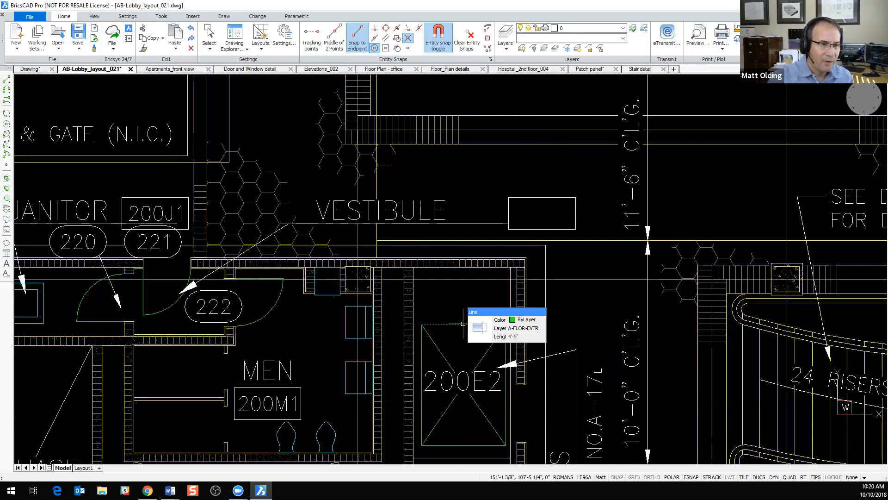
mouse_move(480, 328)
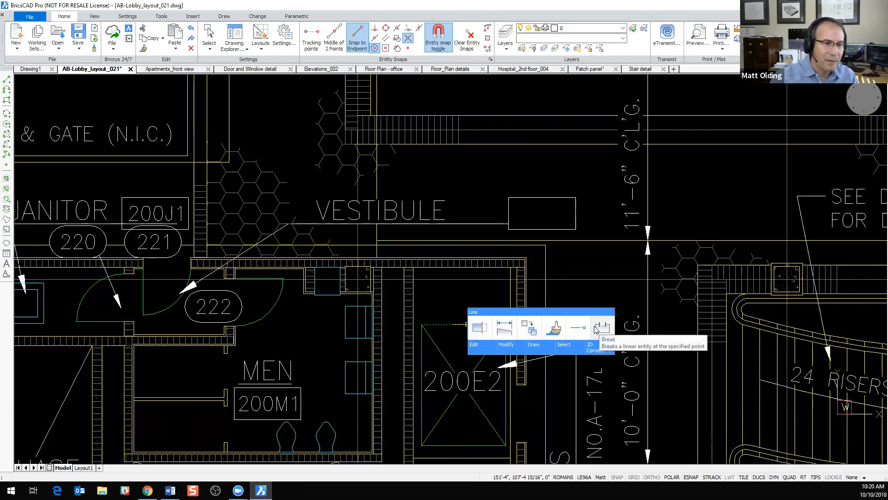
mouse_move(478, 350)
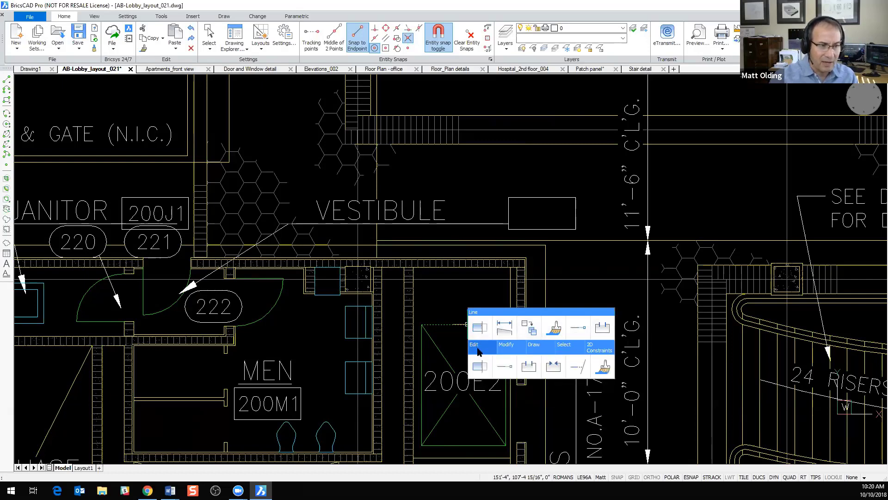
mouse_move(508, 348)
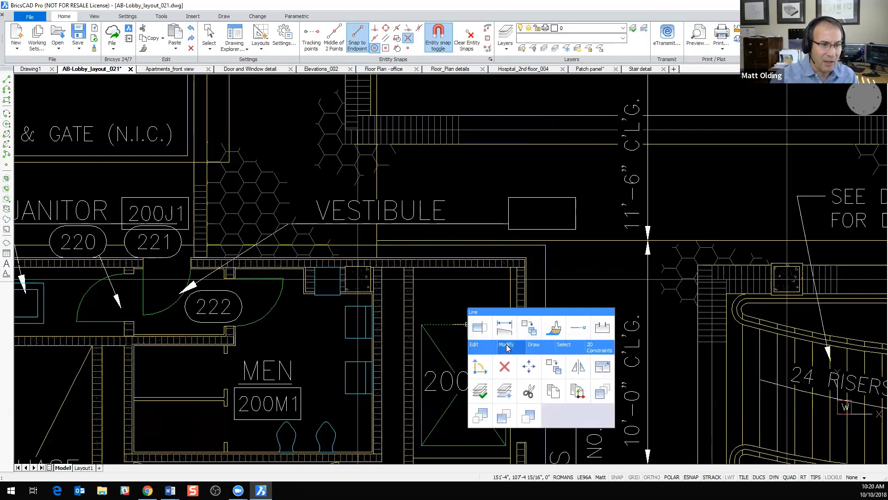
mouse_move(535, 347)
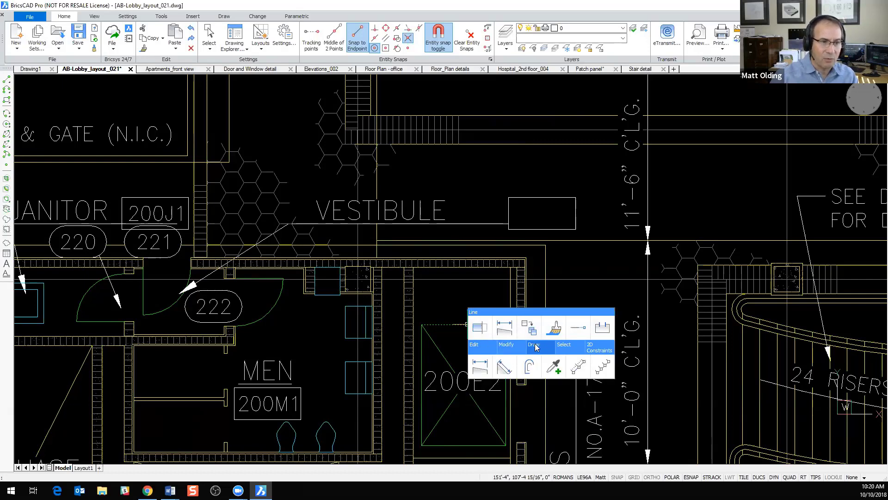
mouse_move(571, 348)
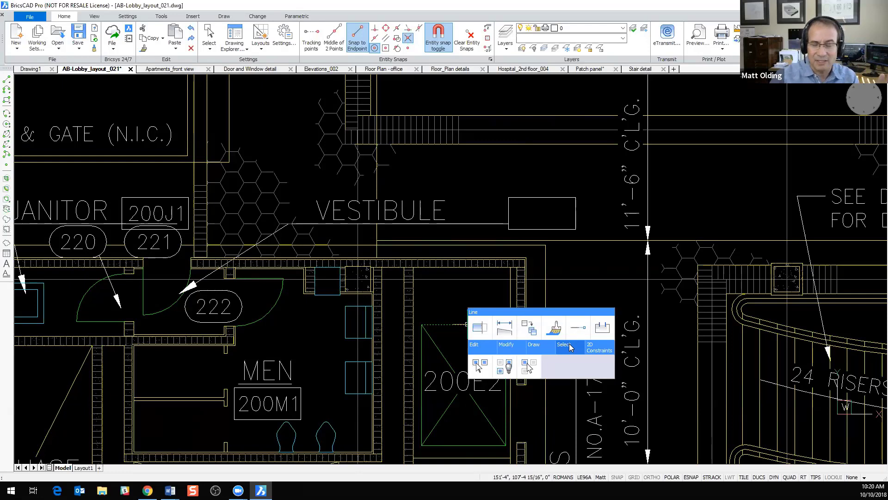
left_click(505, 326)
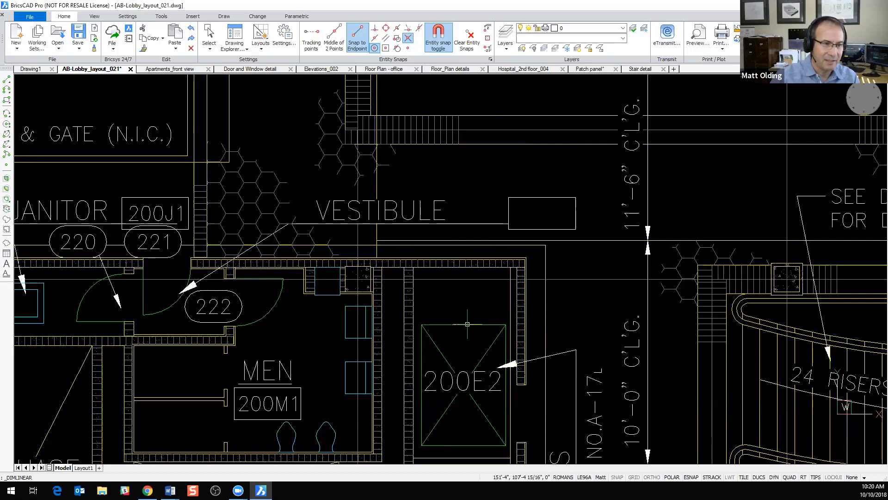
left_click(476, 298)
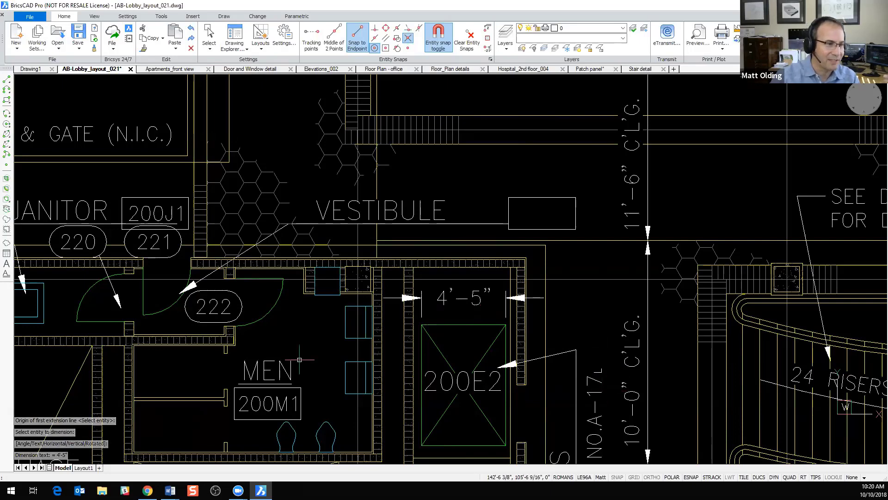
Copy the toilet block from the upper stall of women's room 200W1 into both stalls of men's room 200M1
scroll(218, 396, "down", 2)
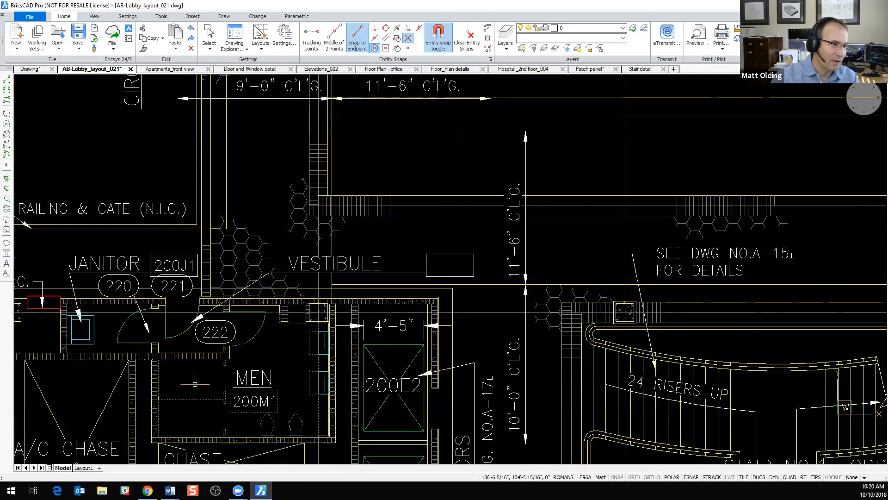
mouse_move(263, 281)
middle_mouse_down()
mouse_move(361, 211)
mouse_move(414, 142)
mouse_move(427, 106)
middle_mouse_up()
scroll(361, 273, "up", 2)
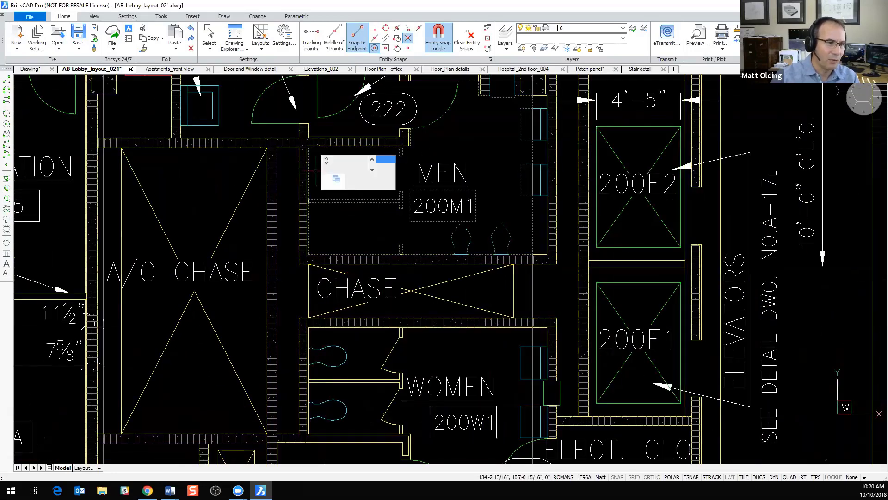
mouse_move(348, 357)
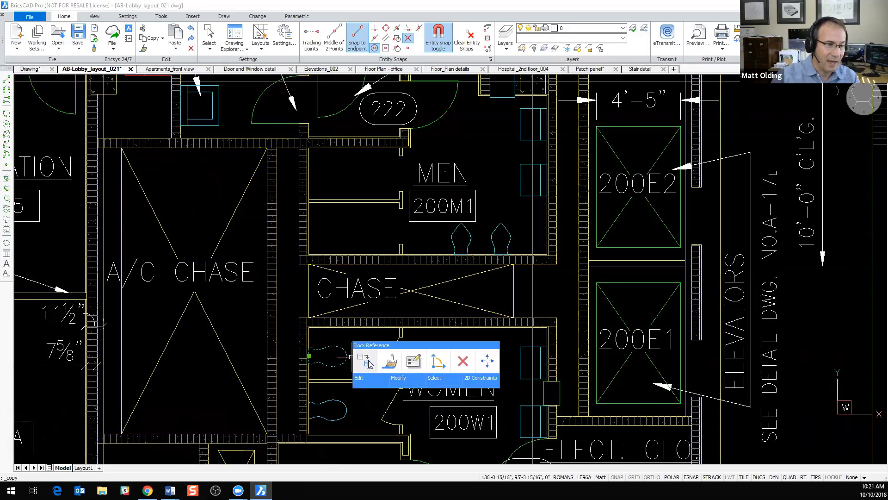
left_click(369, 365)
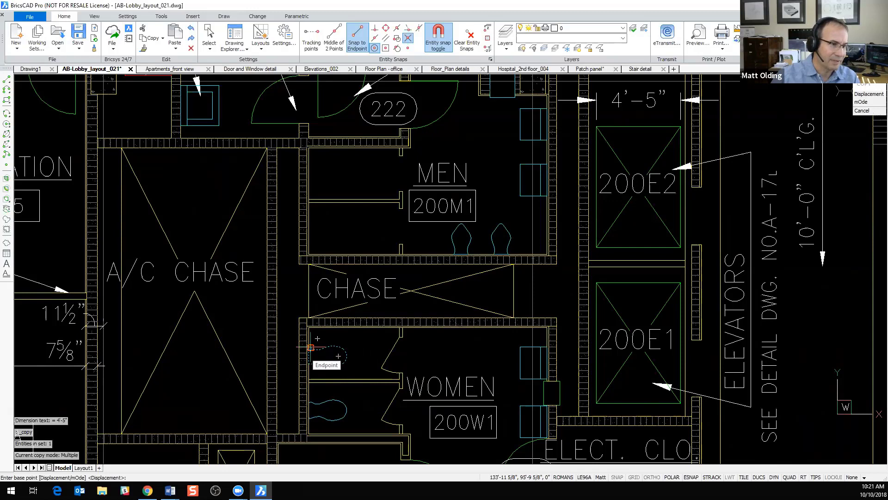
left_click(311, 347)
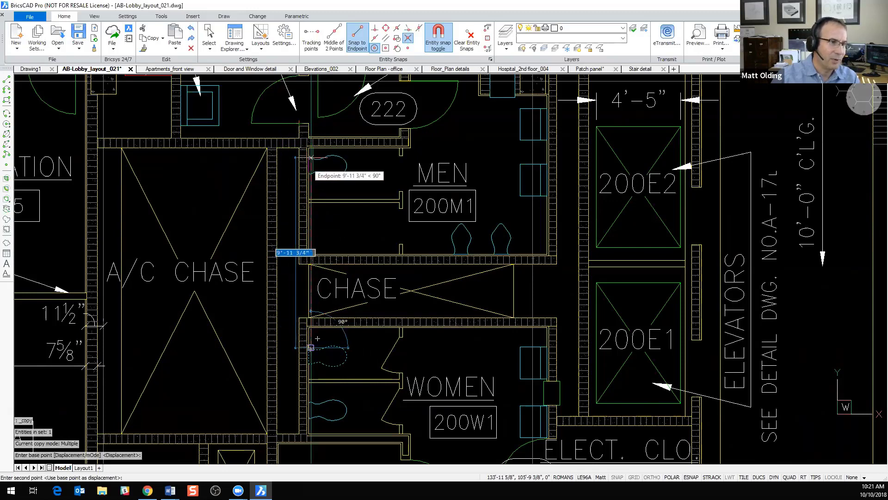
left_click(308, 148)
left_click(310, 224)
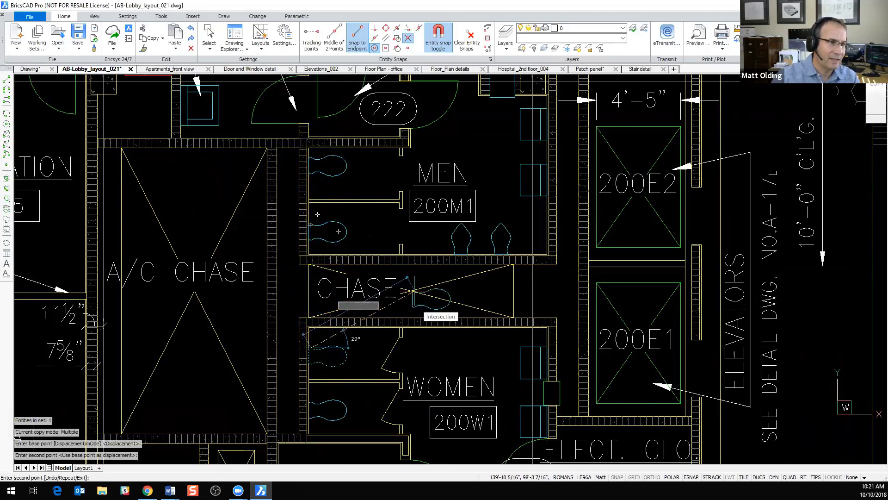
key("Escape")
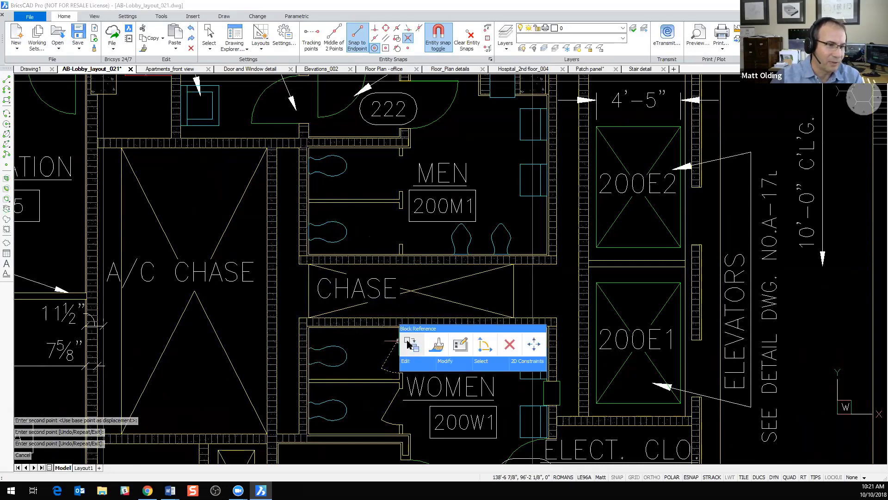
Copy the upper stall door of women's room 200W1 to both stall openings in men's room 200M1
left_click(406, 342)
left_click(399, 318)
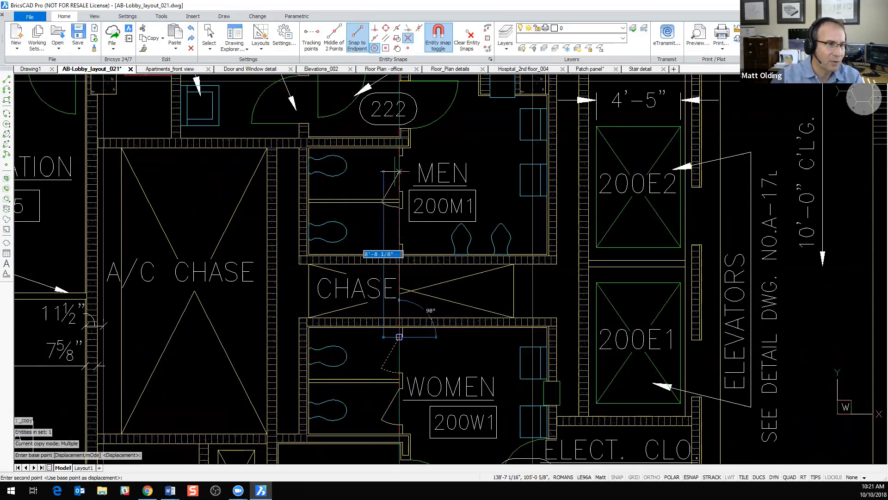
left_click(402, 157)
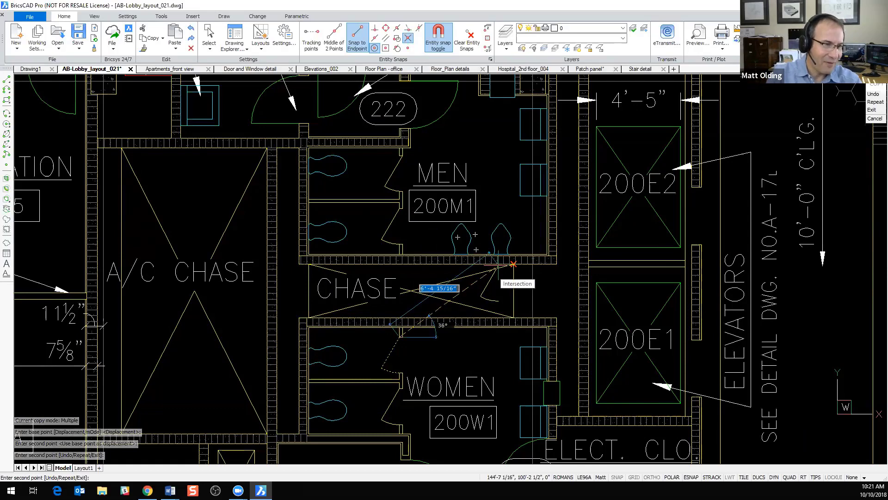
key("Escape")
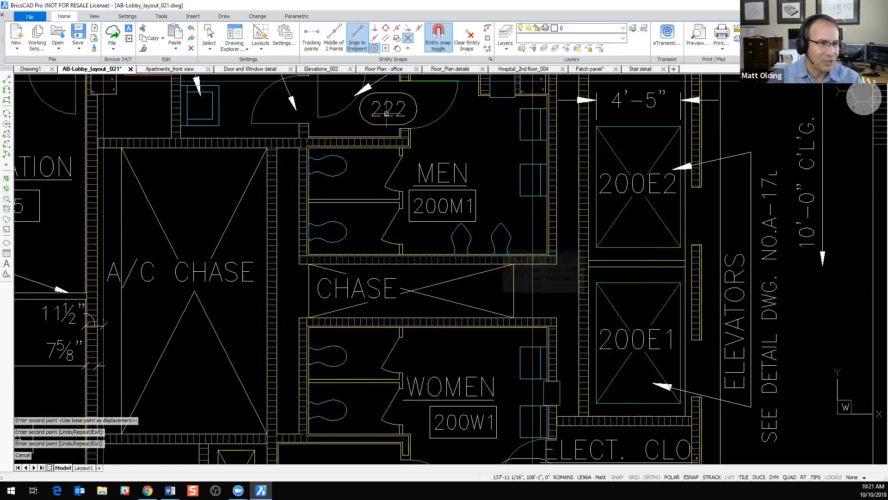
Match the properties of the green entrance door near tag 222 onto the two stall doors in men's room 200M1
left_click(425, 149)
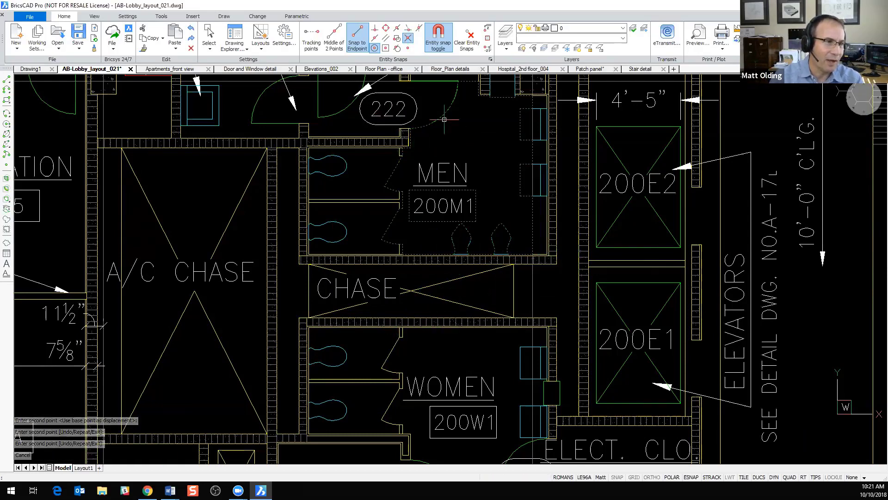
key("Escape")
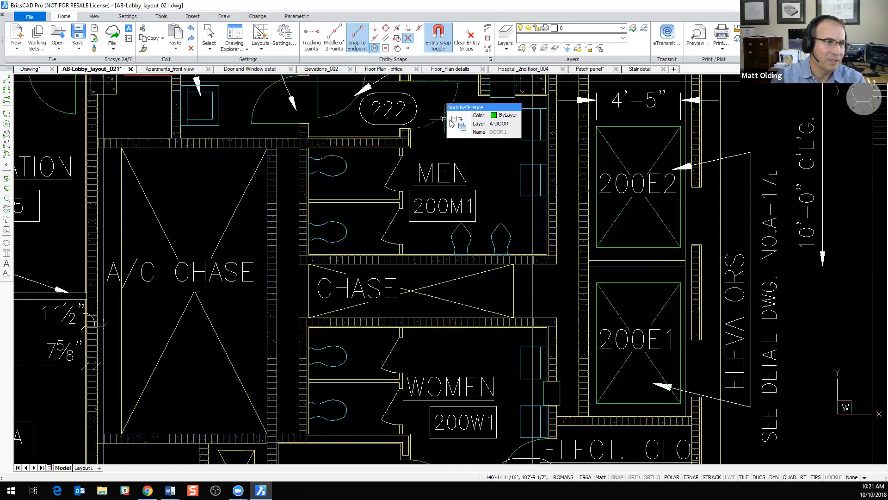
mouse_move(458, 124)
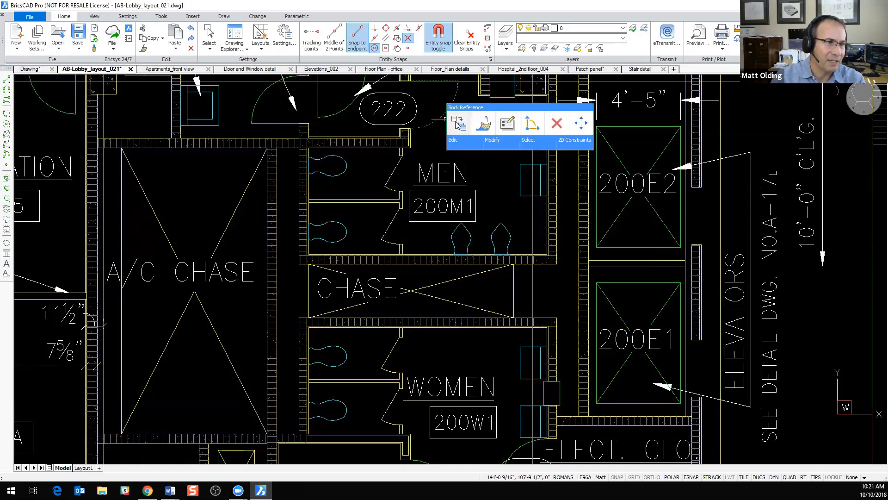
left_click(486, 124)
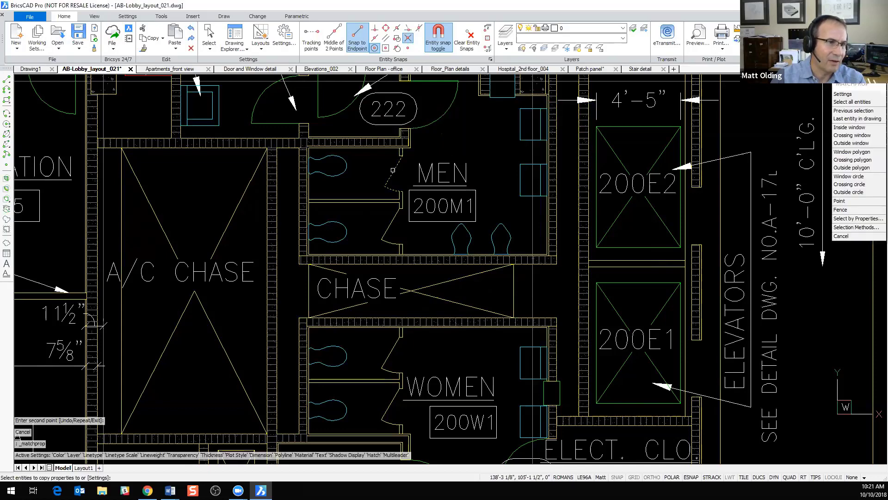
left_click(392, 171)
left_click(392, 224)
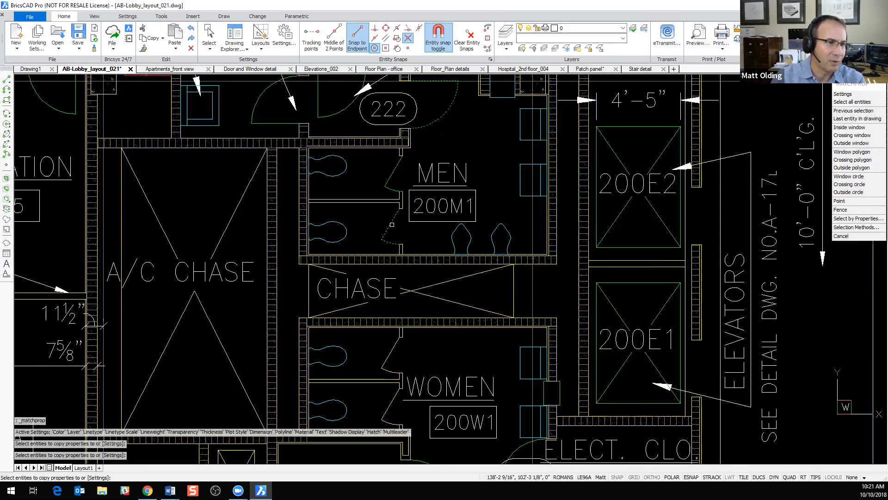
Match the green entrance door's properties onto the two stall doors in women's room 200W1 and end the command
left_click(386, 359)
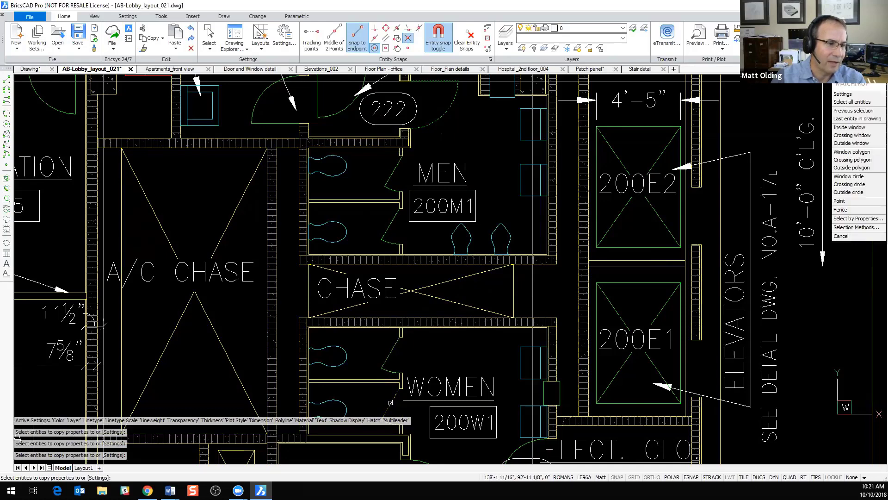
left_click(391, 402)
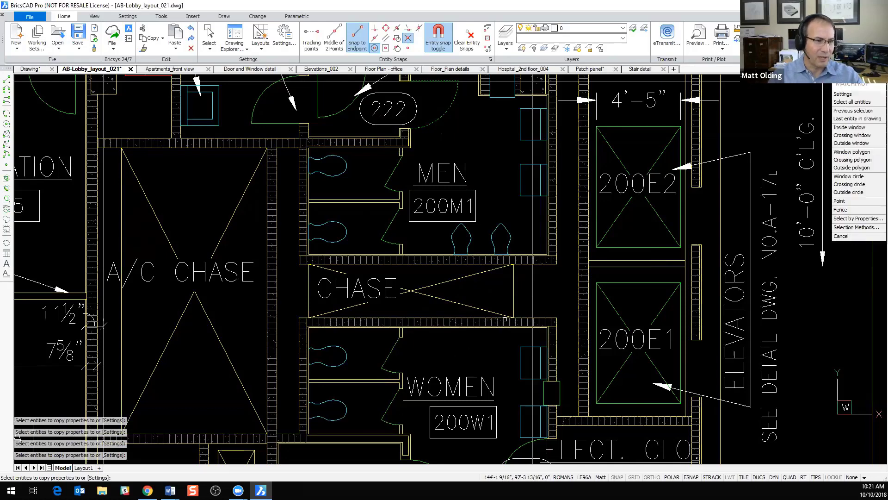
key("Return")
key("Escape")
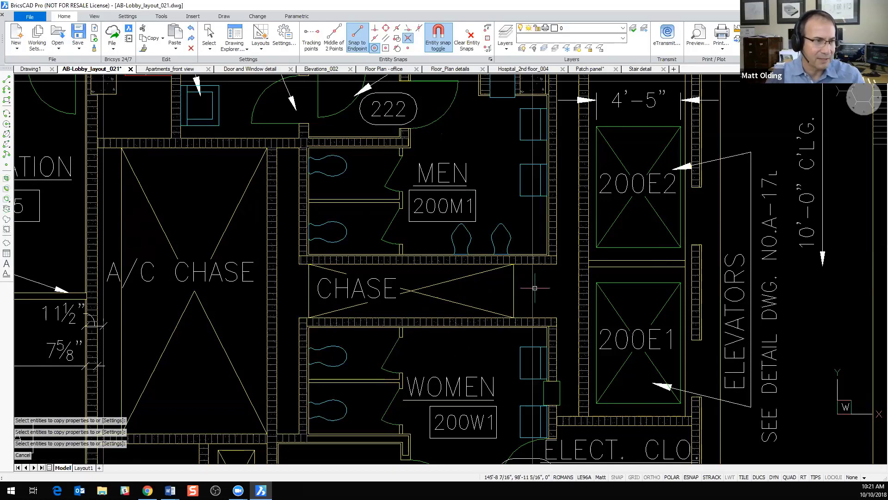
Switch to the Hospital_2nd floor_004 drawing and turn the clean screen on with CLEANSCREENON
left_click(529, 70)
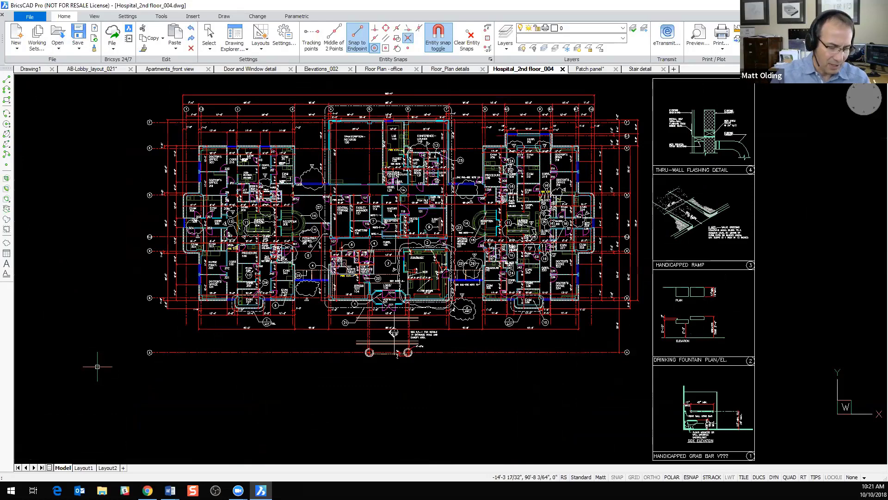
type("l")
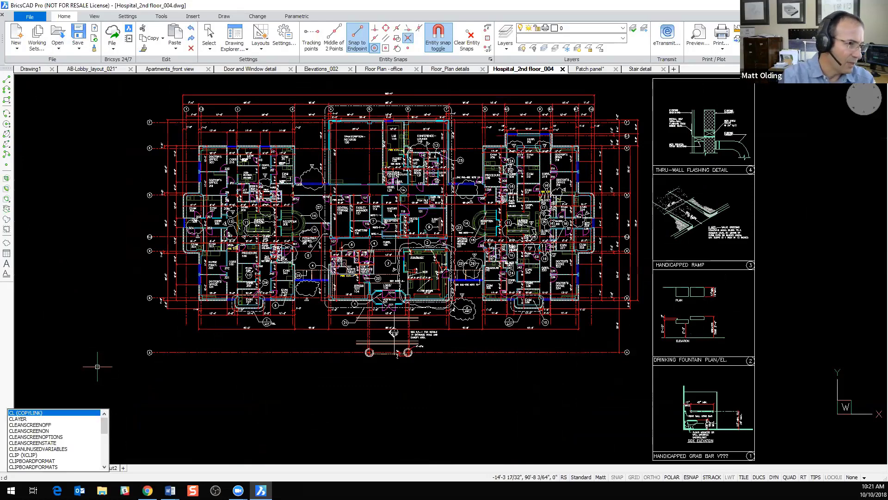
type("ea")
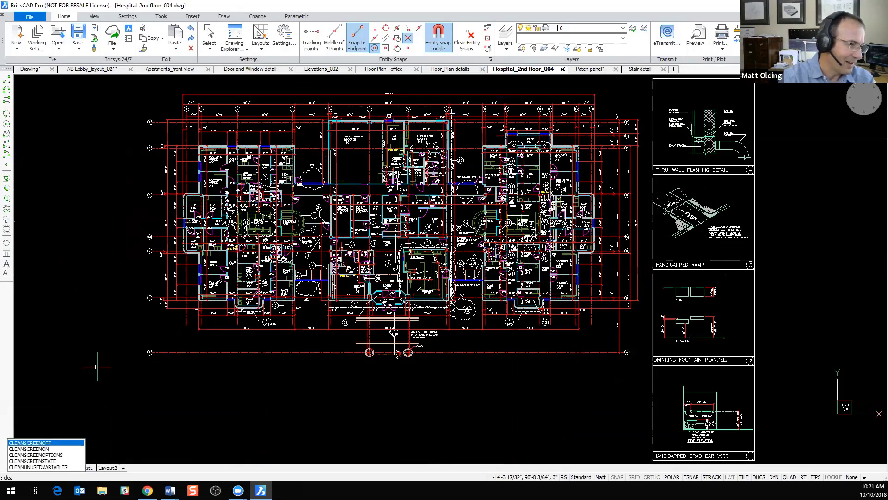
key("Down")
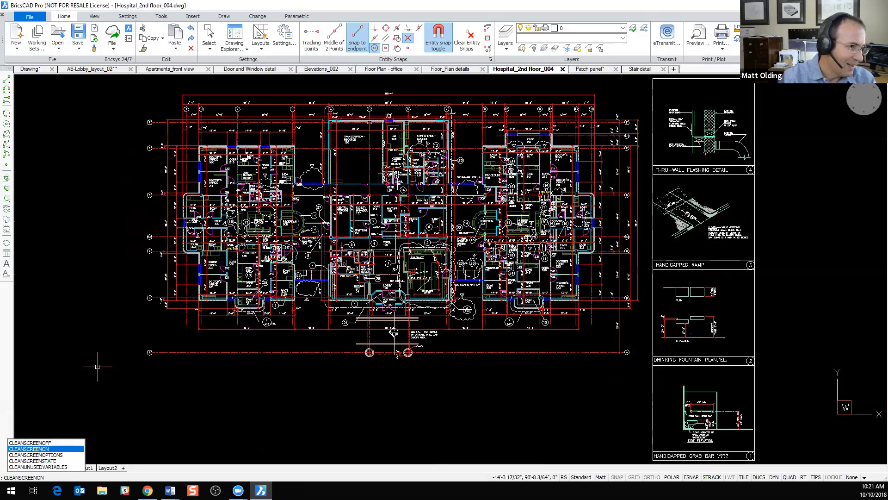
key("Return")
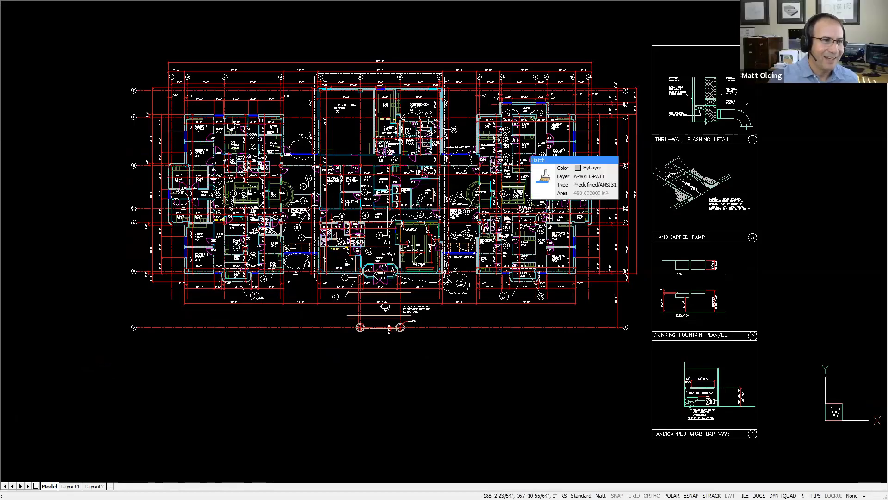
Hatch the small fire exit rectangle on the wall beside the CLOSET 220 label using the quad's hatch command
scroll(532, 160, "up", 9)
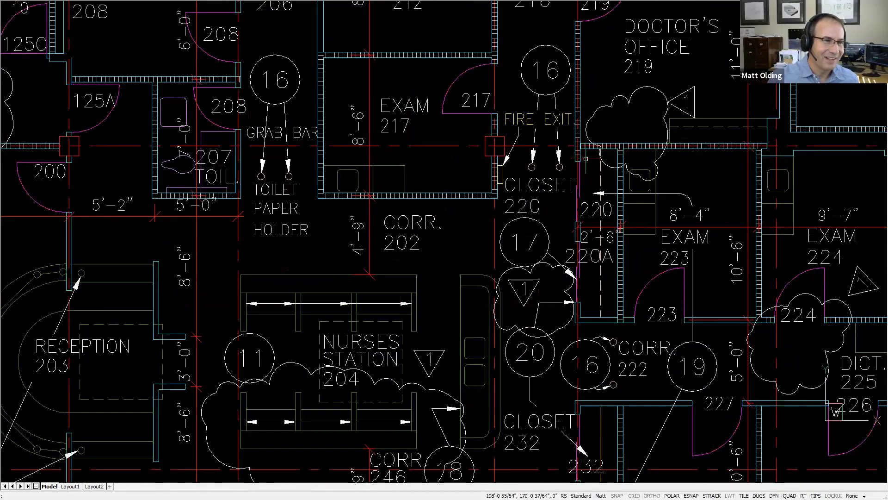
scroll(481, 155, "up", 2)
scroll(477, 159, "up", 3)
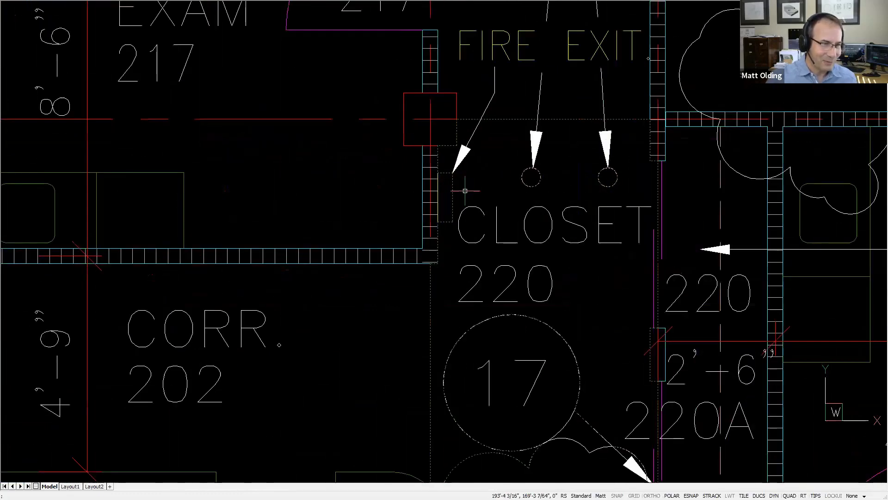
mouse_move(453, 195)
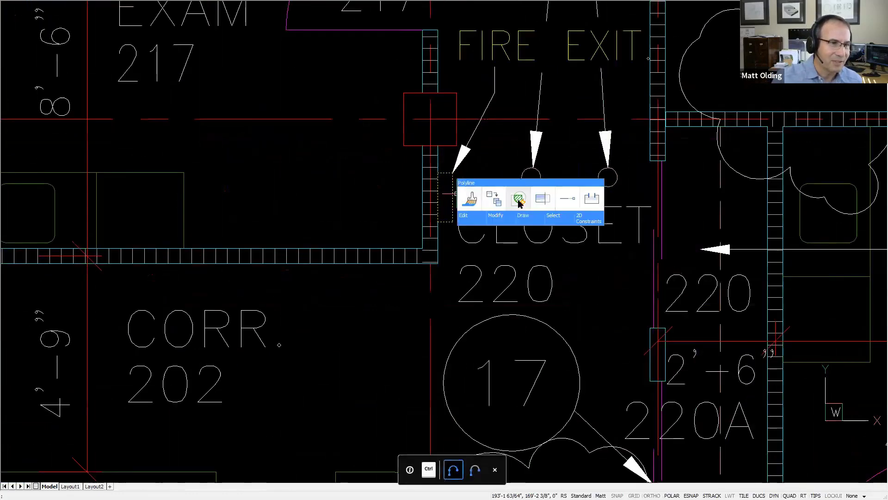
left_click(519, 201)
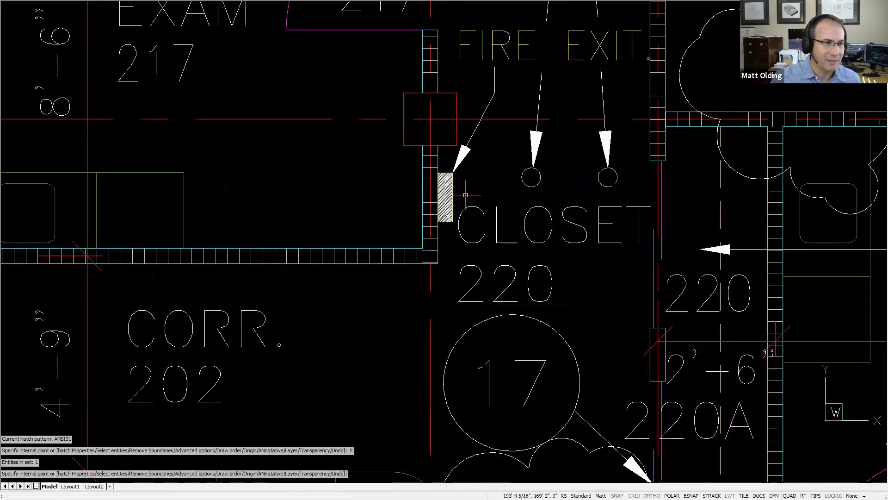
Set the scale of the ANSI31 hatch in the fire exit rectangle to 10
double_click(449, 194)
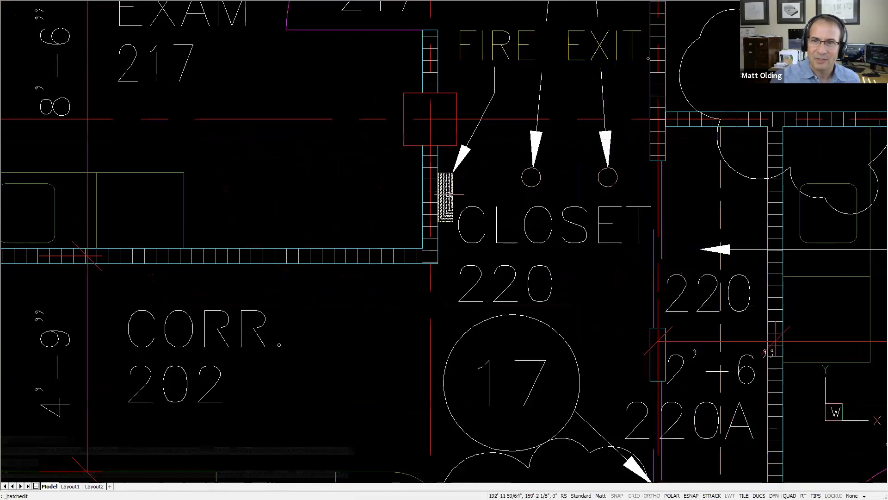
left_click(311, 199)
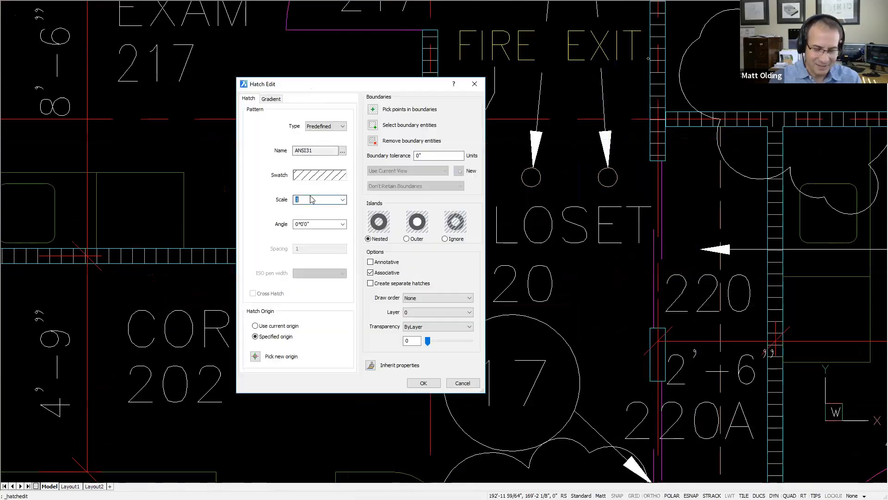
type("1")
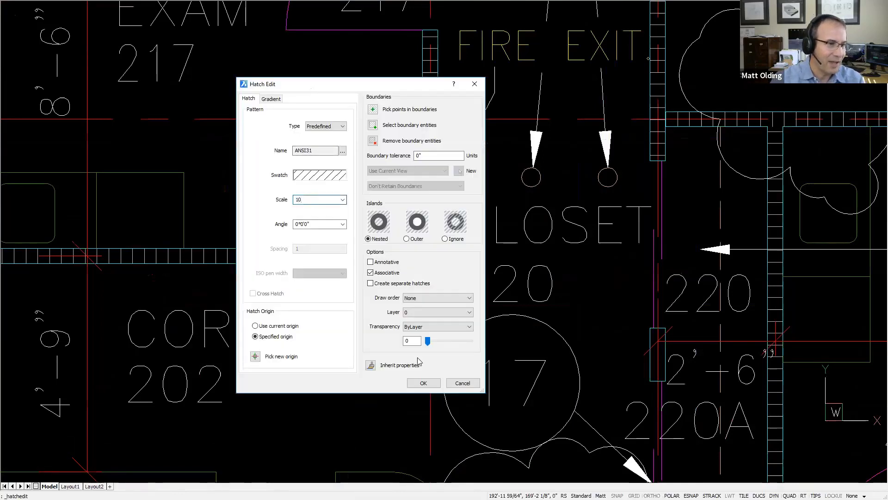
left_click(423, 383)
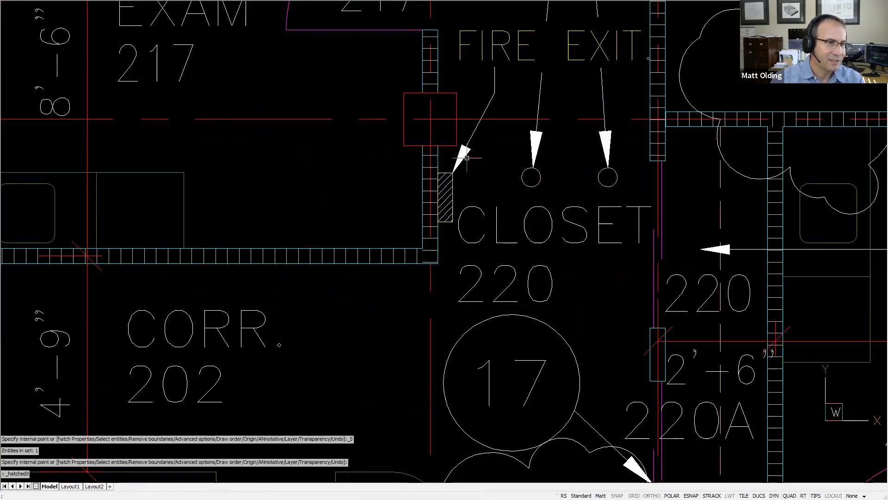
Match the properties of the yellow fire exit rectangle's outline onto the hatch inside it
scroll(463, 192, "up", 2)
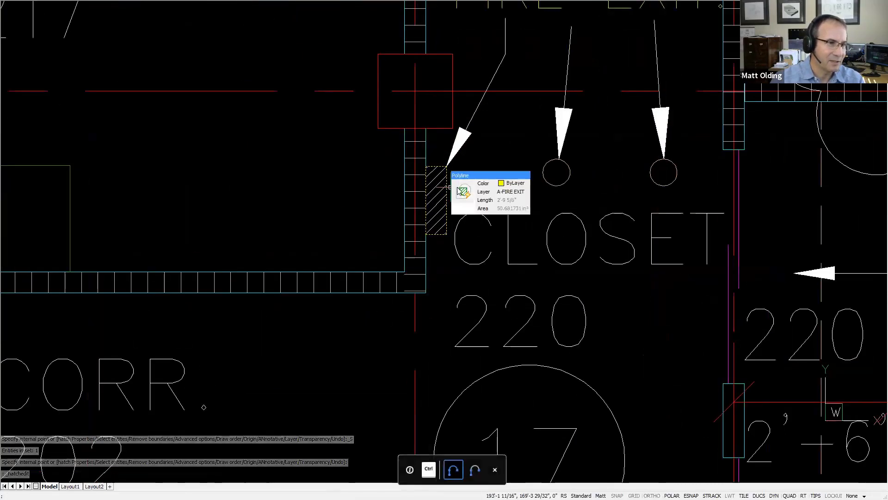
left_click(473, 186)
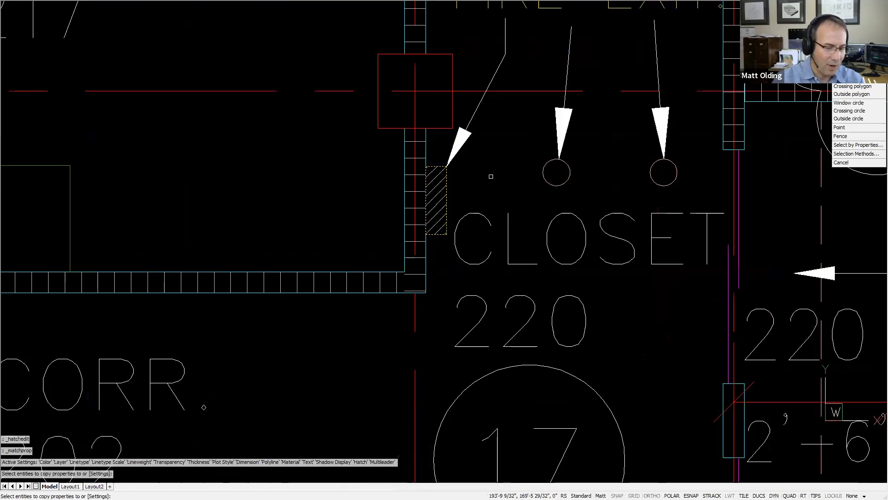
key("Escape")
Open the Quad settings from the EXAM 217 text's quad, examine Quad show delay and Quad icon size, and close the settings
scroll(264, 153, "down", 3)
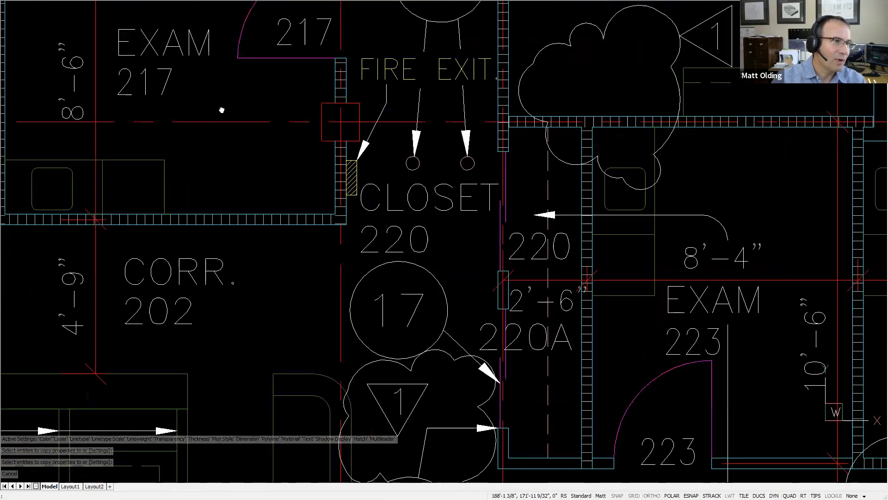
middle_click_drag(196, 90, 412, 206)
mouse_move(366, 165)
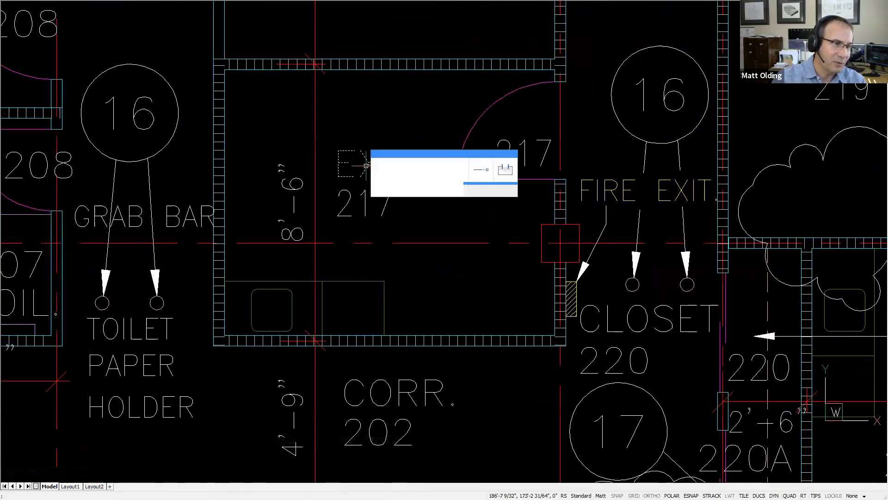
right_click(395, 156)
left_click(412, 162)
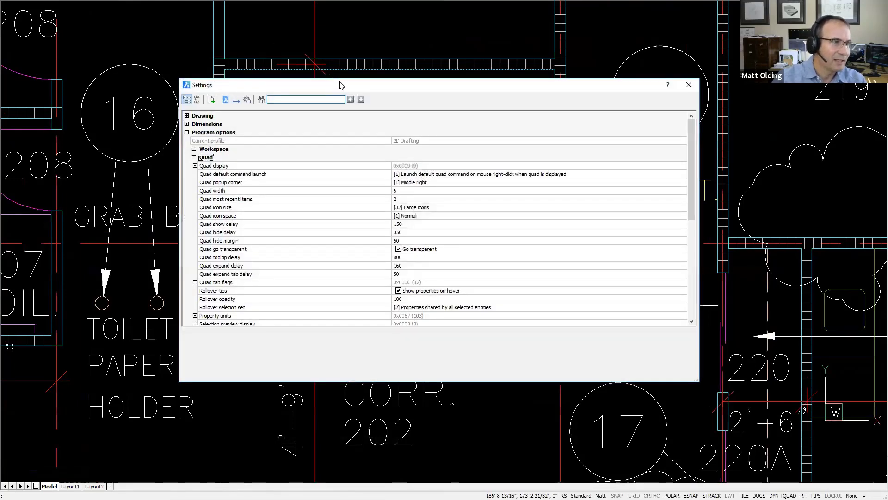
left_click_drag(339, 84, 408, 65)
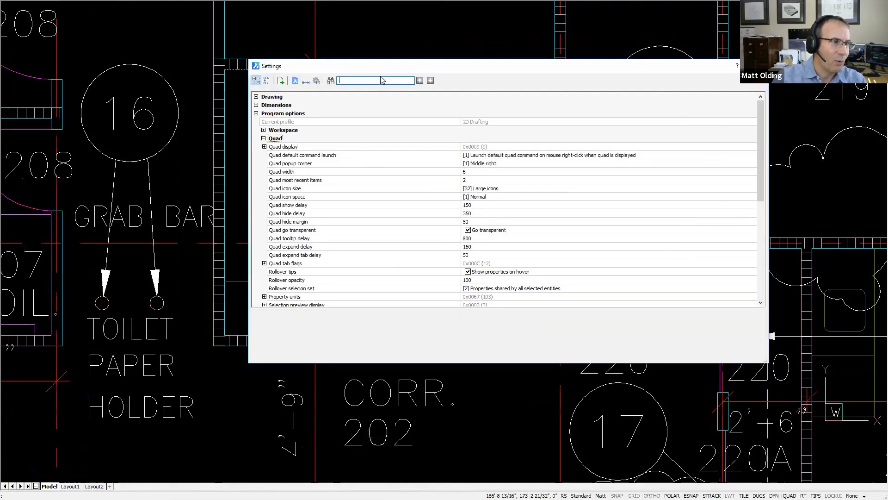
left_click(293, 206)
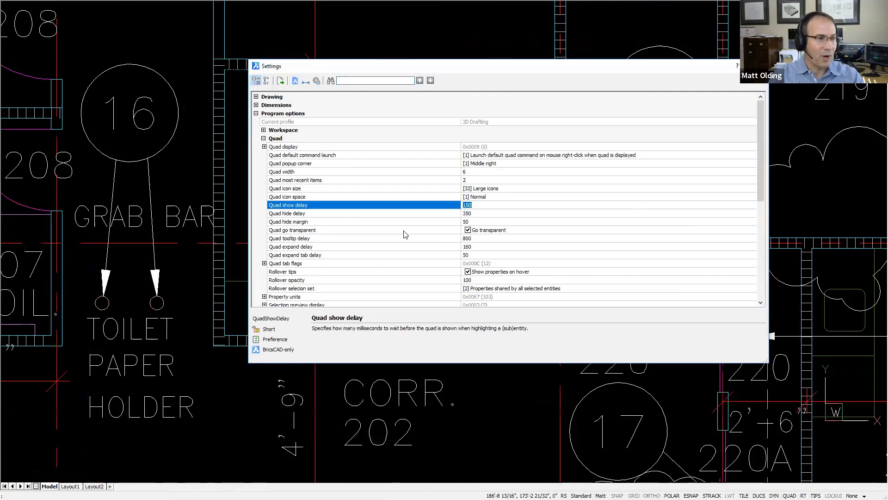
left_click(334, 190)
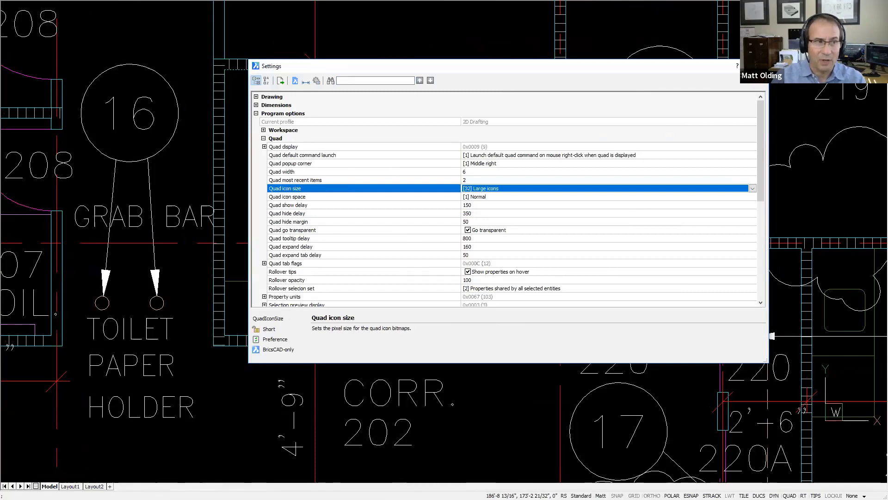
left_click(758, 66)
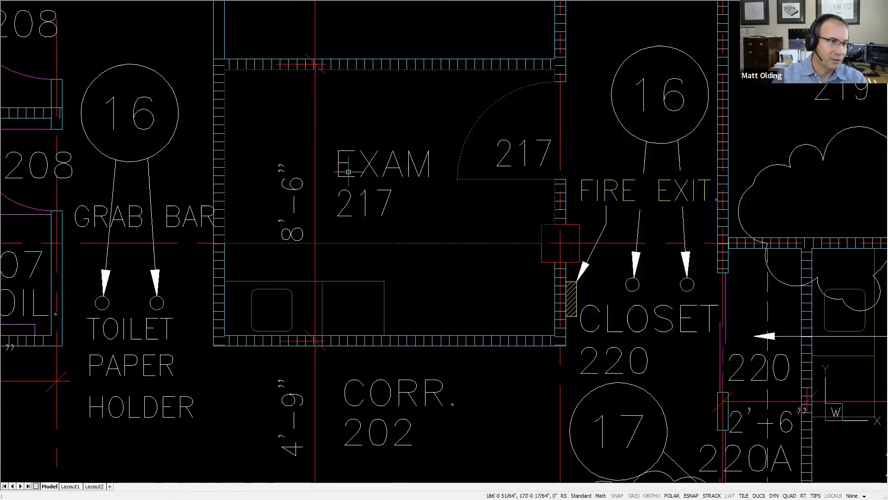
Open the Quad customization from the EXAM text's quad, examine the Edit group's Stretch vertex tool, and close the dialog
mouse_move(339, 171)
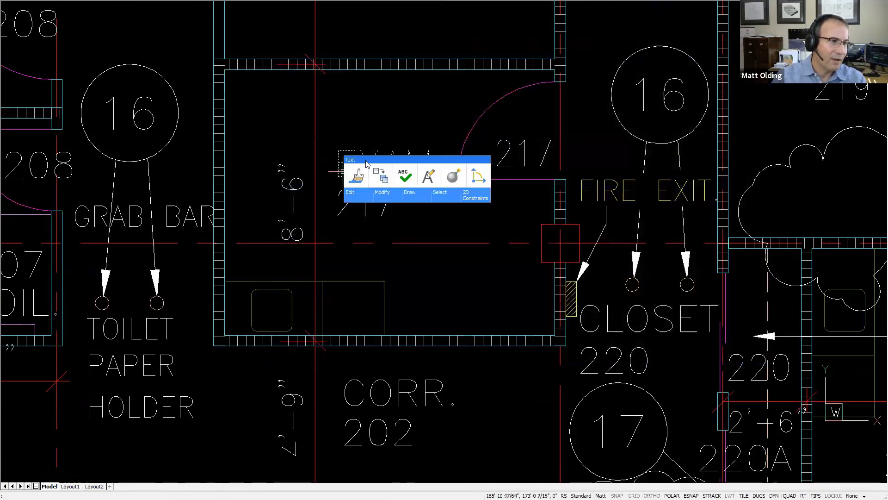
left_click(367, 163)
left_click(416, 180)
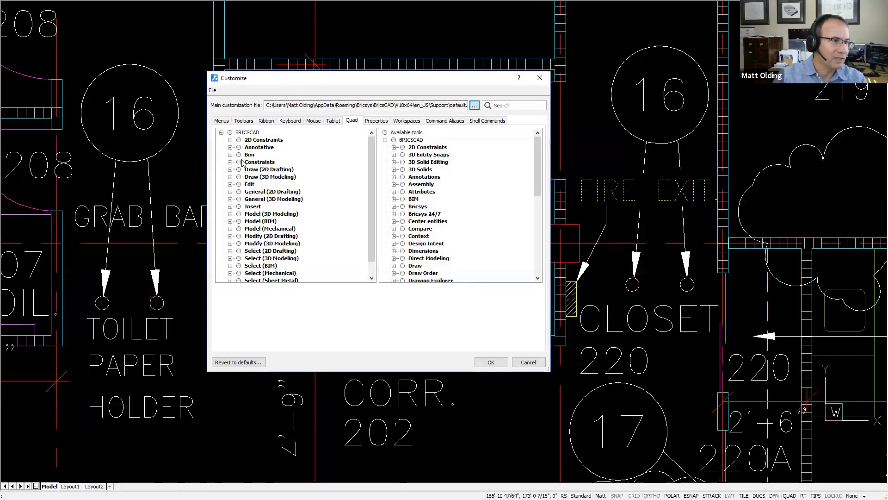
left_click(231, 185)
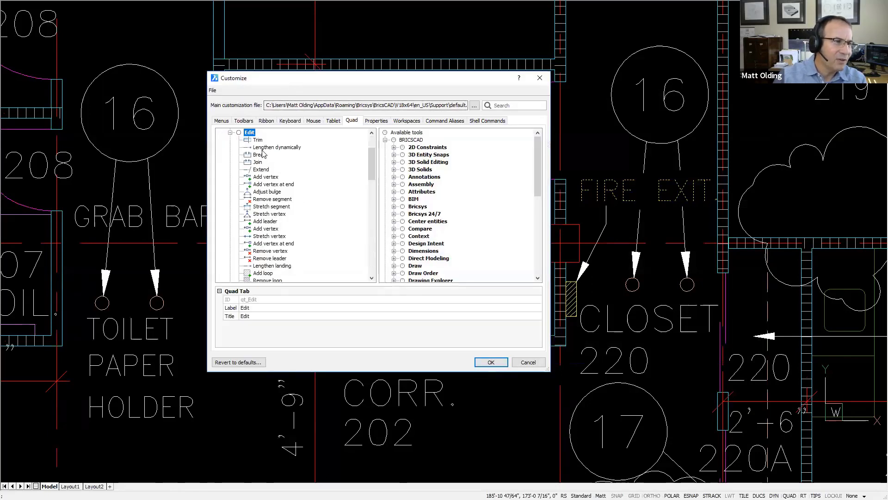
left_click(269, 236)
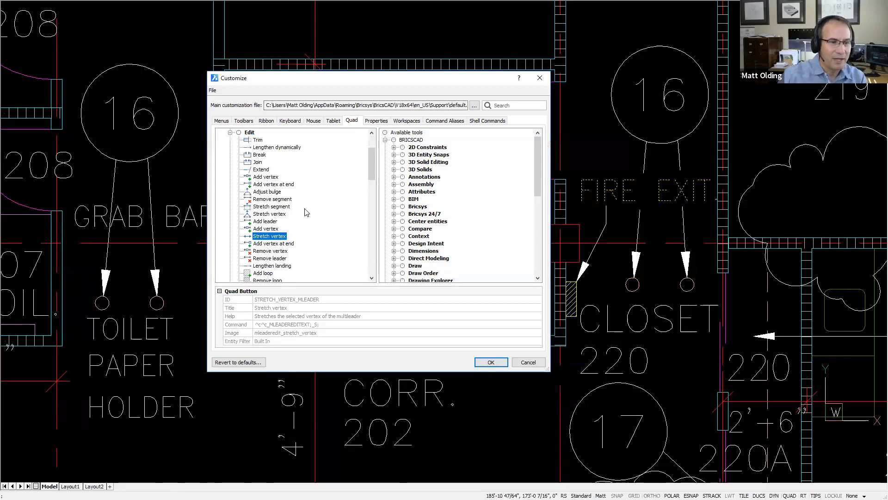
left_click(489, 362)
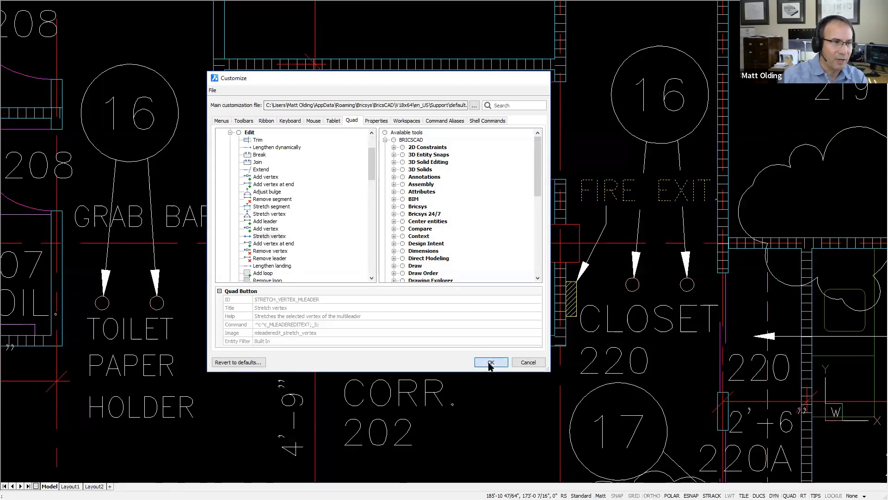